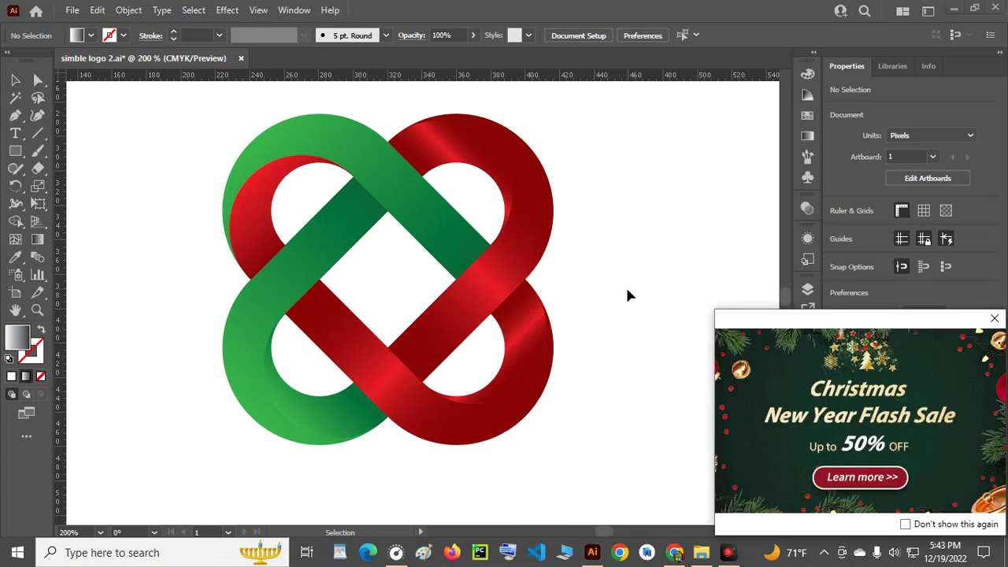
# Dismiss the pop-up advertisement, then shrink the finished green-and-red knot logo and move it up and left to free the drawing area.
pyautogui.click(993, 318)
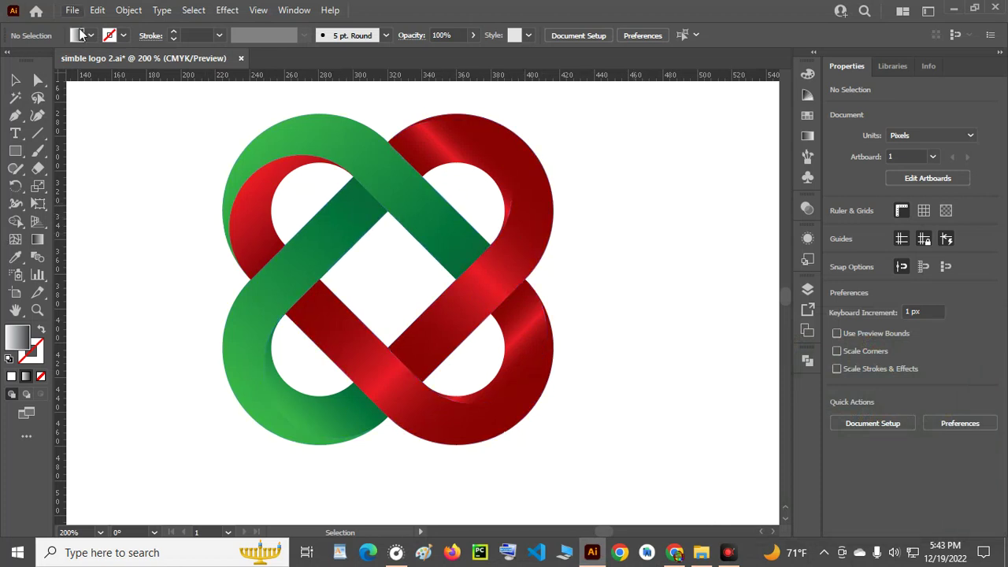
pyautogui.moveTo(171, 115); pyautogui.dragTo(628, 447)
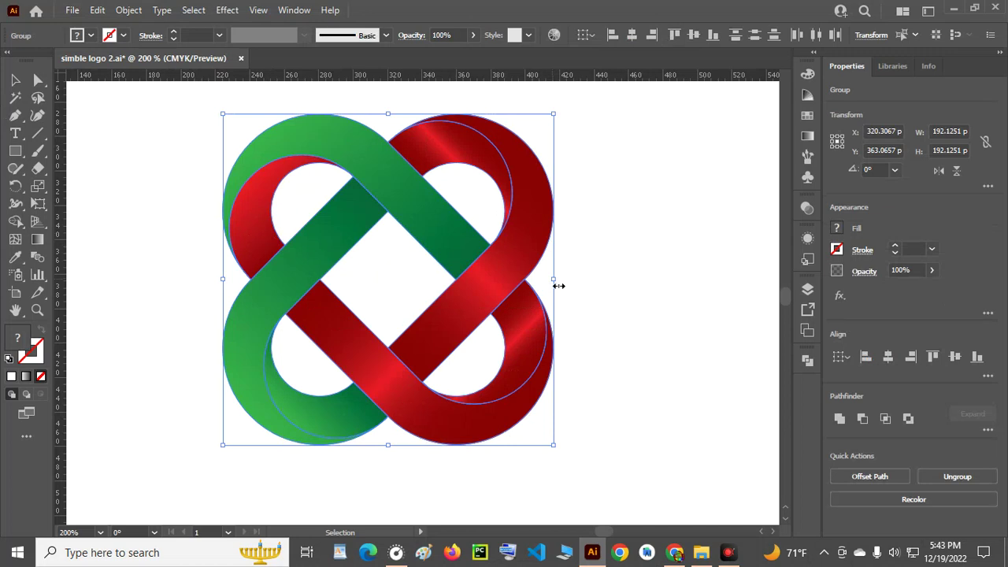
pyautogui.moveTo(558, 286); pyautogui.dragTo(131, 137)
pyautogui.click(344, 312)
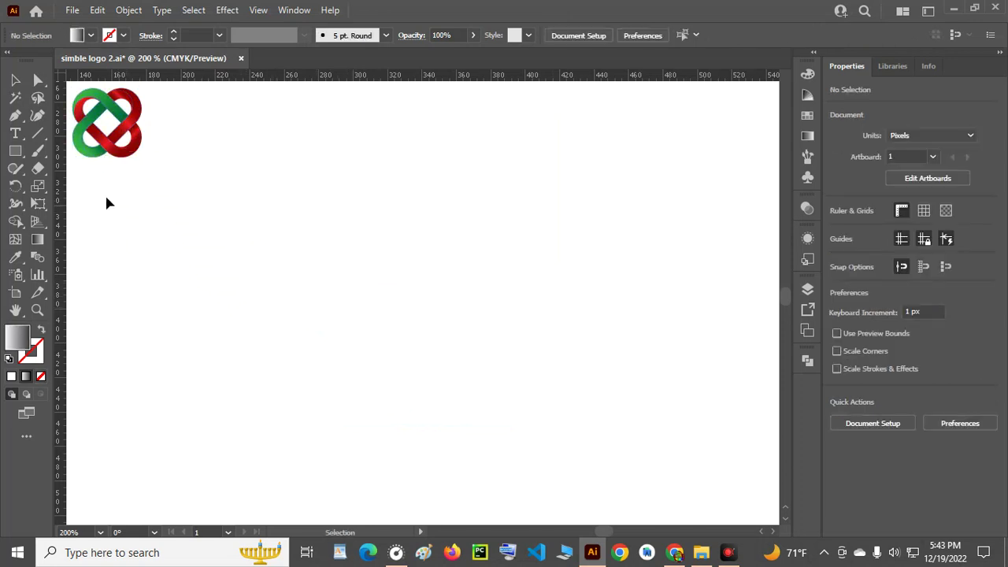
# Create a circle 200 px wide and 200 px high with the Ellipse tool in the empty area.
pyautogui.click(16, 137)
pyautogui.click(16, 151)
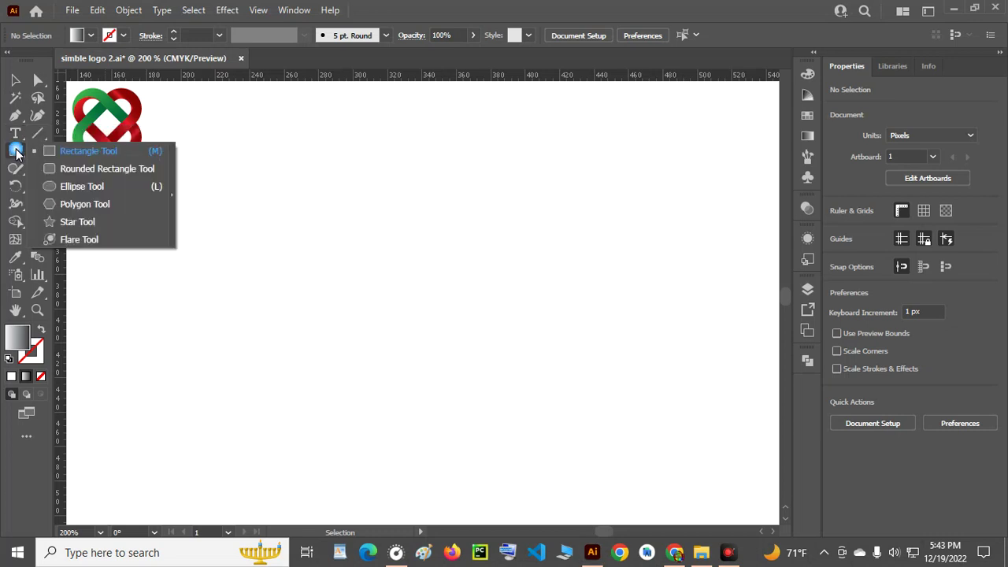
pyautogui.click(108, 191)
pyautogui.click(375, 254)
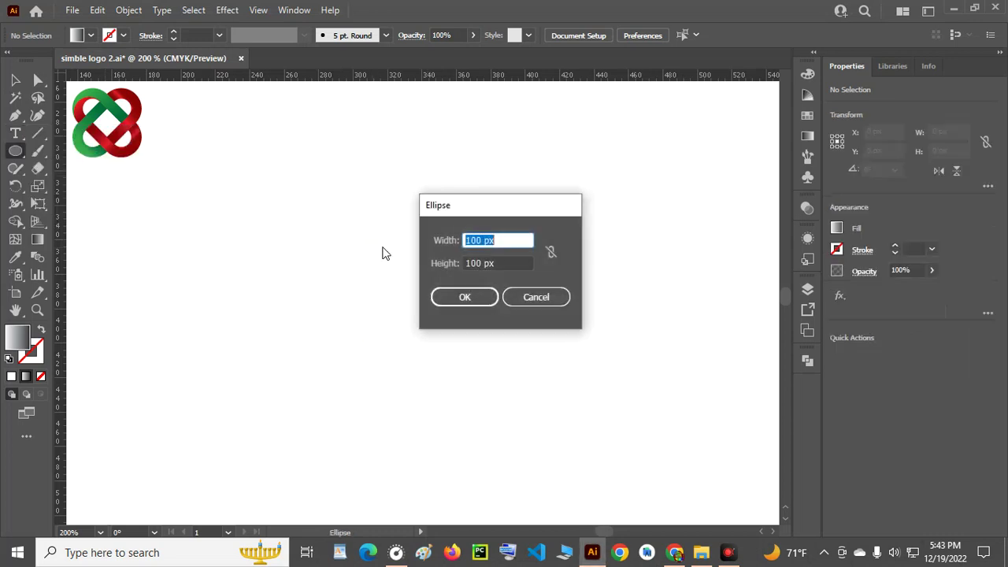
pyautogui.click(488, 246)
pyautogui.press('BackSpace')
pyautogui.press('BackSpace')
pyautogui.press('BackSpace')
pyautogui.write('200')
pyautogui.click(483, 266)
pyautogui.press('BackSpace')
pyautogui.press('BackSpace')
pyautogui.press('BackSpace')
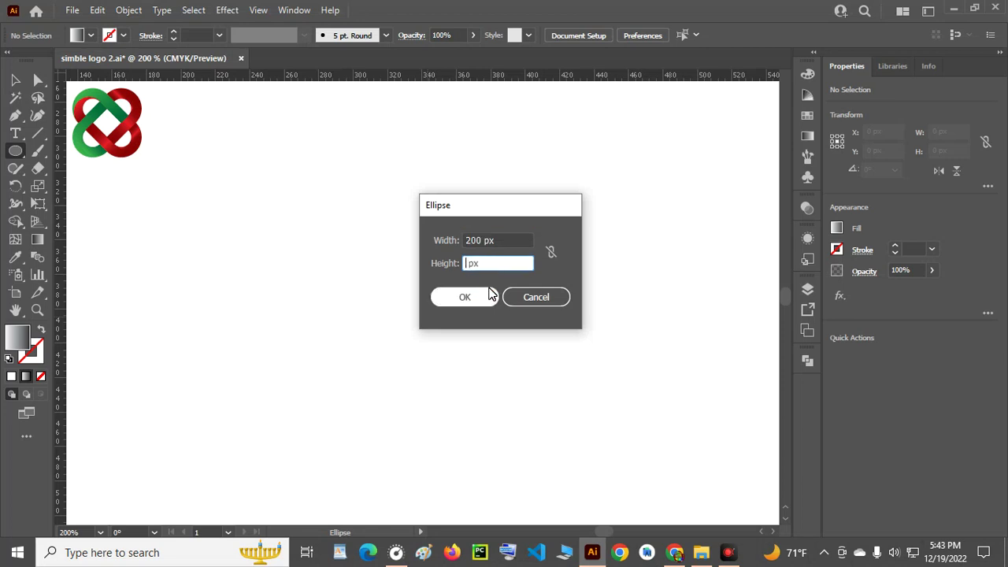
pyautogui.write('200')
pyautogui.click(464, 298)
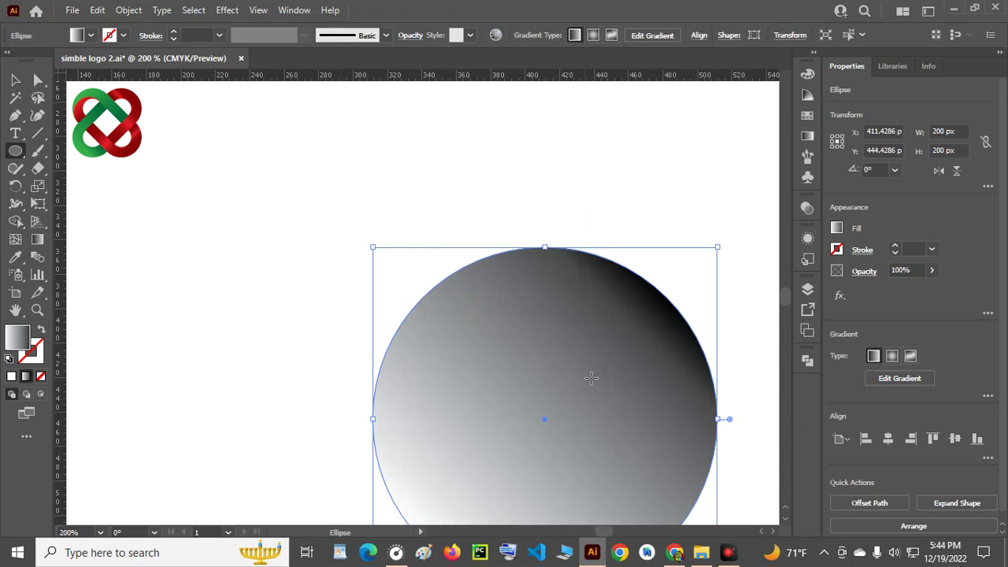
# Move the 200 px circle about 70 px to the left.
pyautogui.scroll(-4, 591, 378)
pyautogui.scroll(-1, 154, 193)
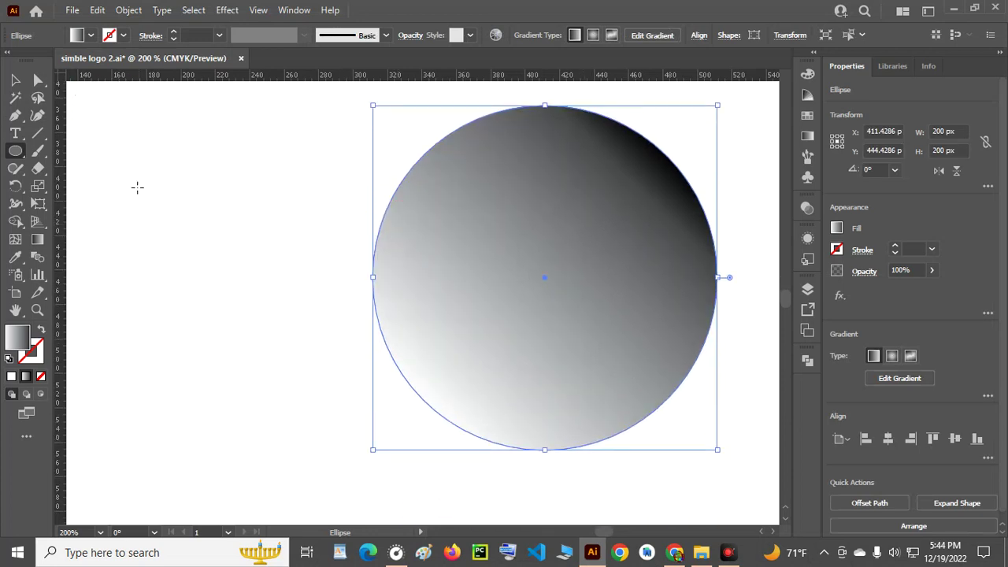
pyautogui.click(15, 79)
pyautogui.moveTo(563, 268); pyautogui.dragTo(460, 272)
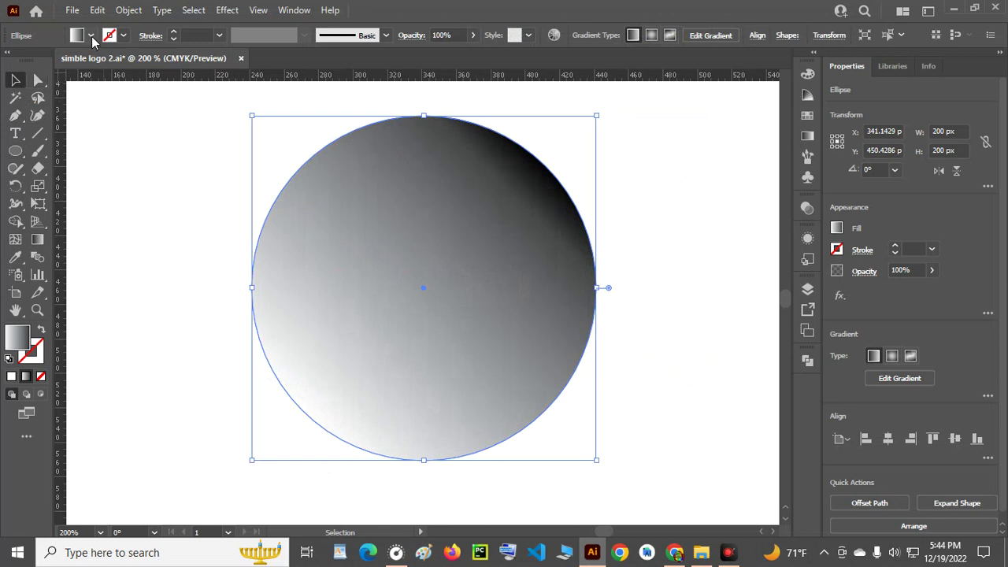
pyautogui.click(92, 37)
pyautogui.click(50, 60)
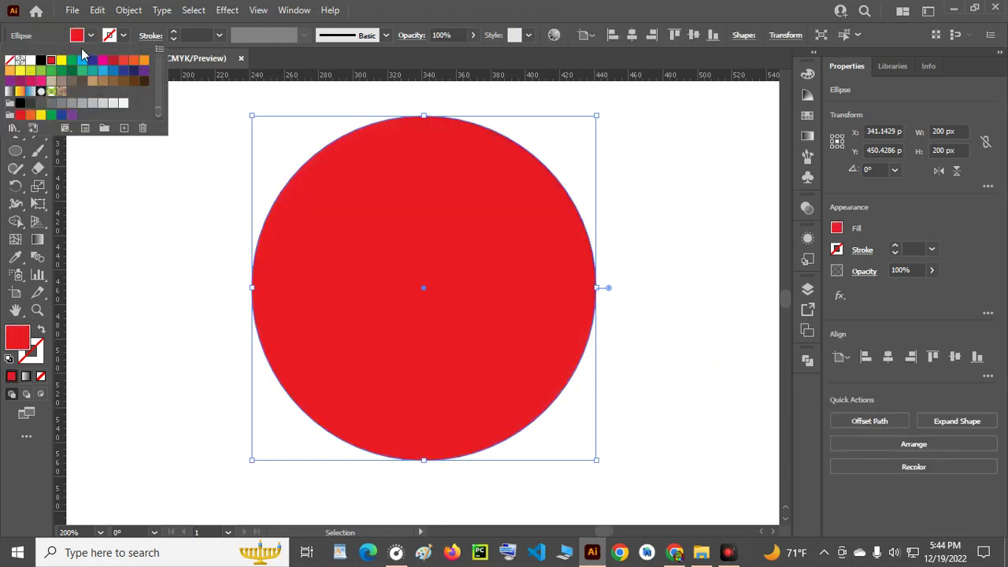
pyautogui.click(126, 39)
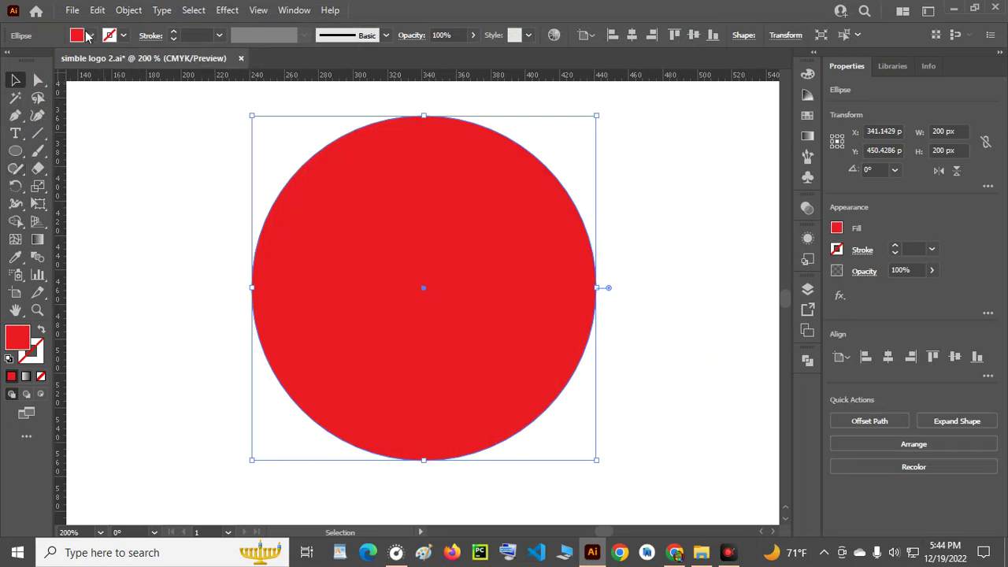
# Remove the circle's fill and give it a black 1 pt stroke.
pyautogui.click(91, 37)
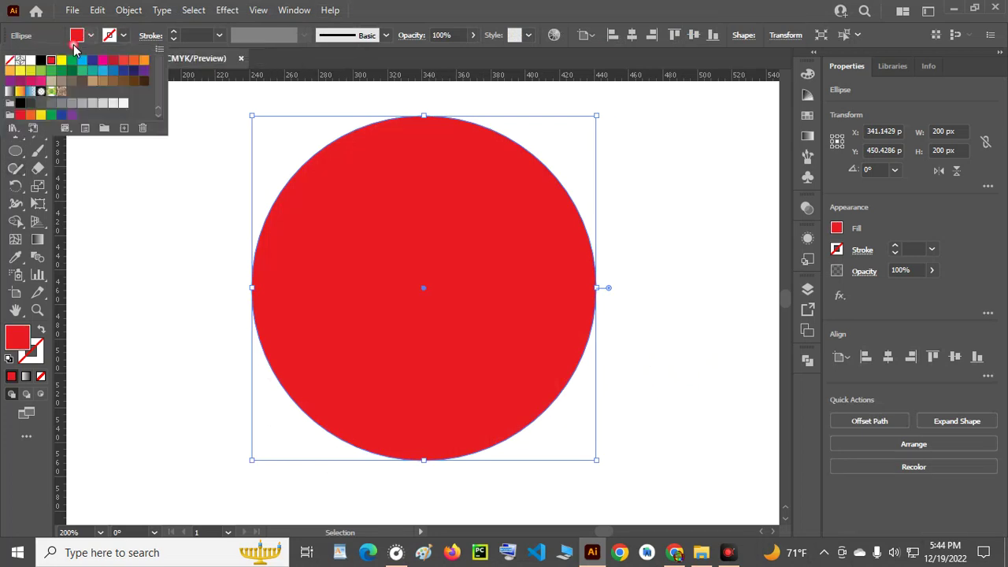
pyautogui.click(18, 70)
pyautogui.click(123, 37)
pyautogui.click(123, 37)
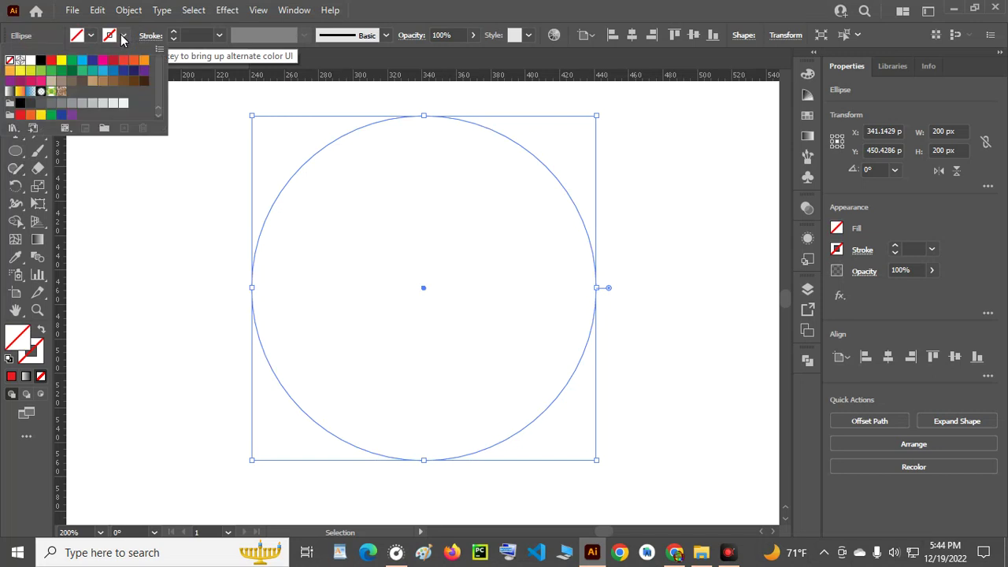
pyautogui.click(45, 67)
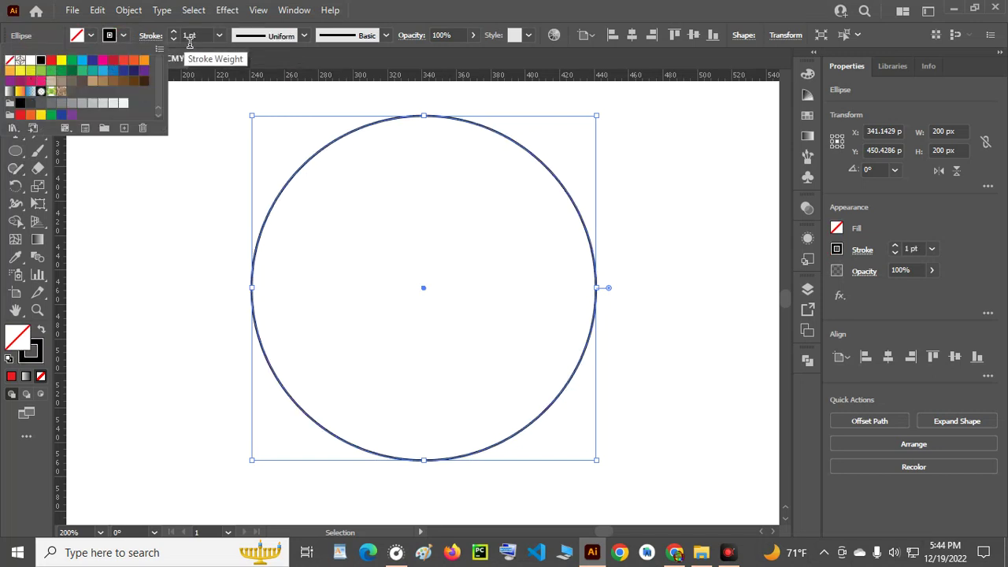
pyautogui.click(417, 7)
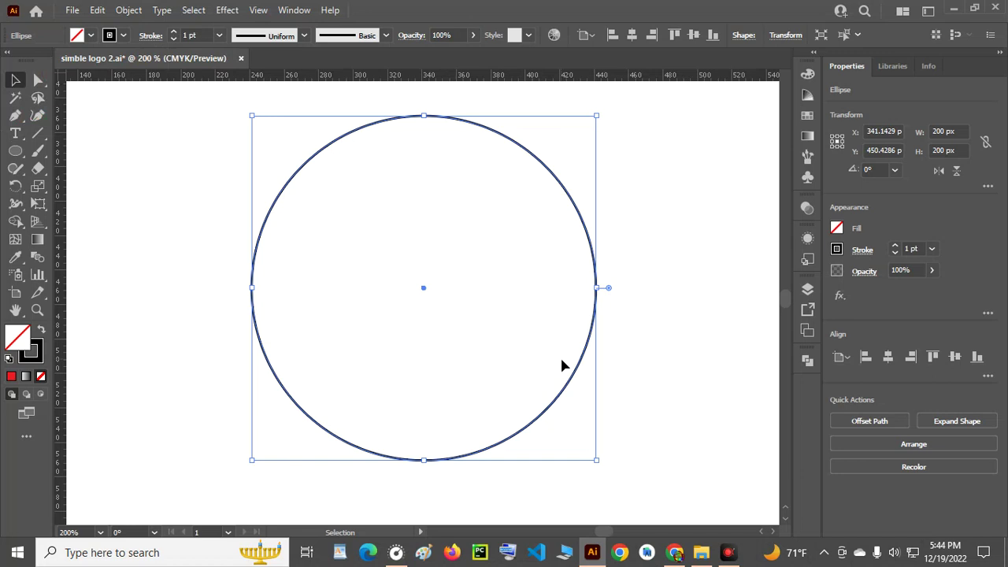
pyautogui.click(648, 317)
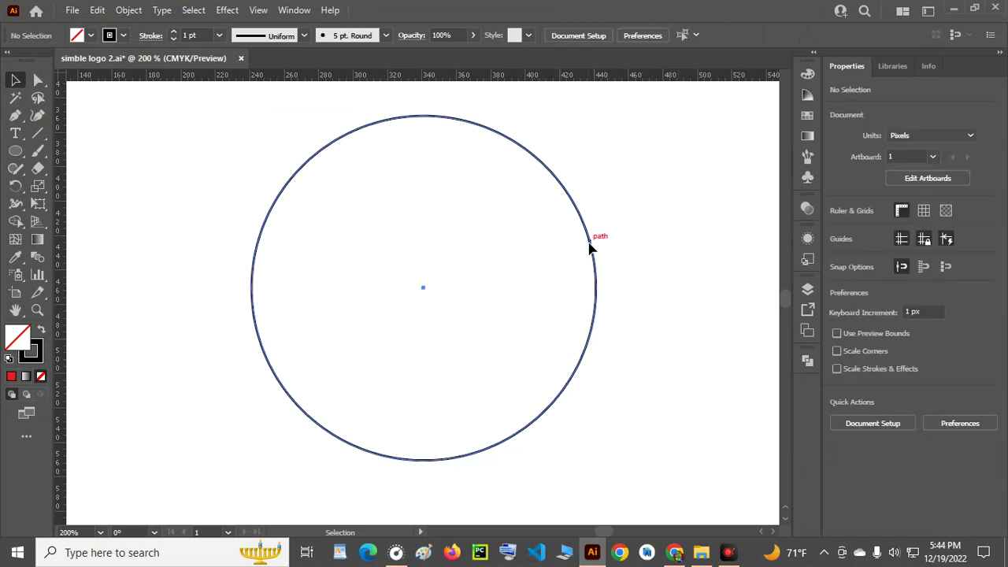
pyautogui.click(591, 248)
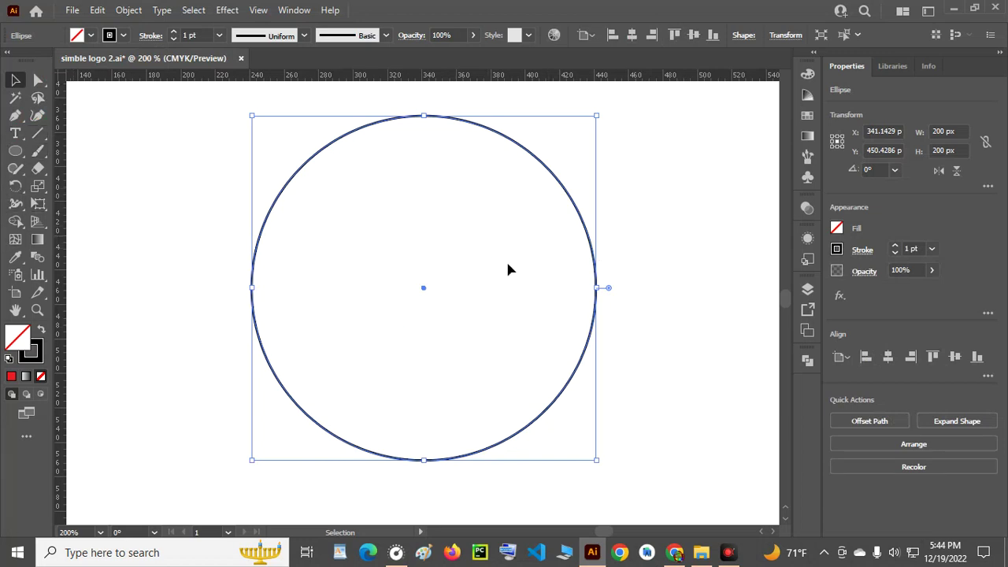
# Create a second circle, 100 px wide and 100 px high, inside the large circle.
pyautogui.click(12, 157)
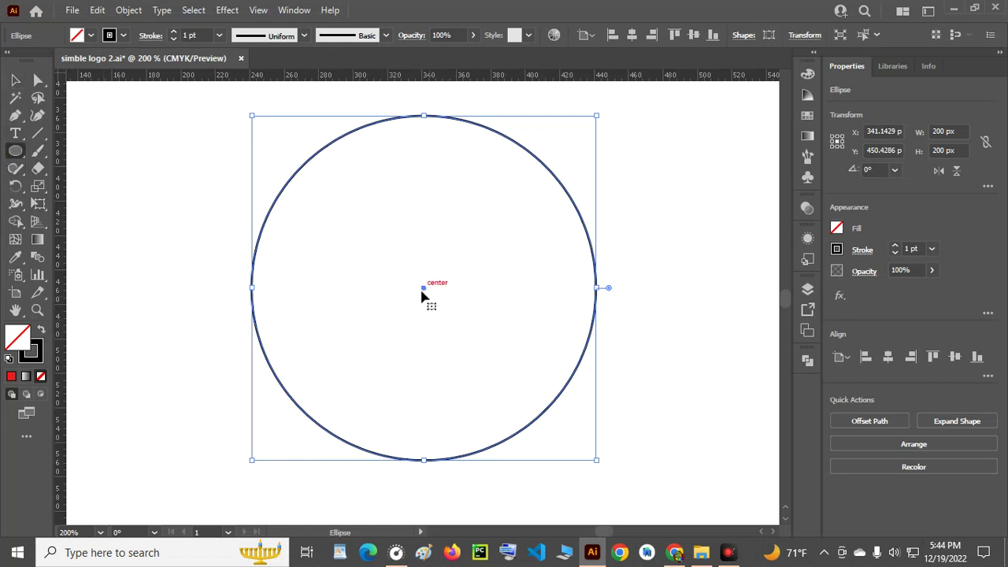
pyautogui.moveTo(362, 217); pyautogui.dragTo(495, 354)
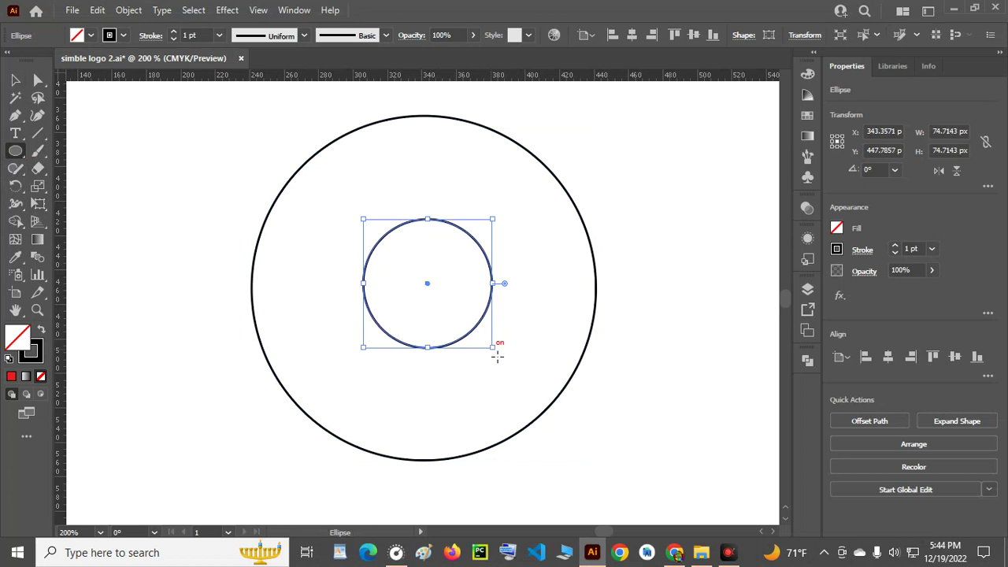
pyautogui.hotkey('ctrl', 'z')
pyautogui.click(389, 249)
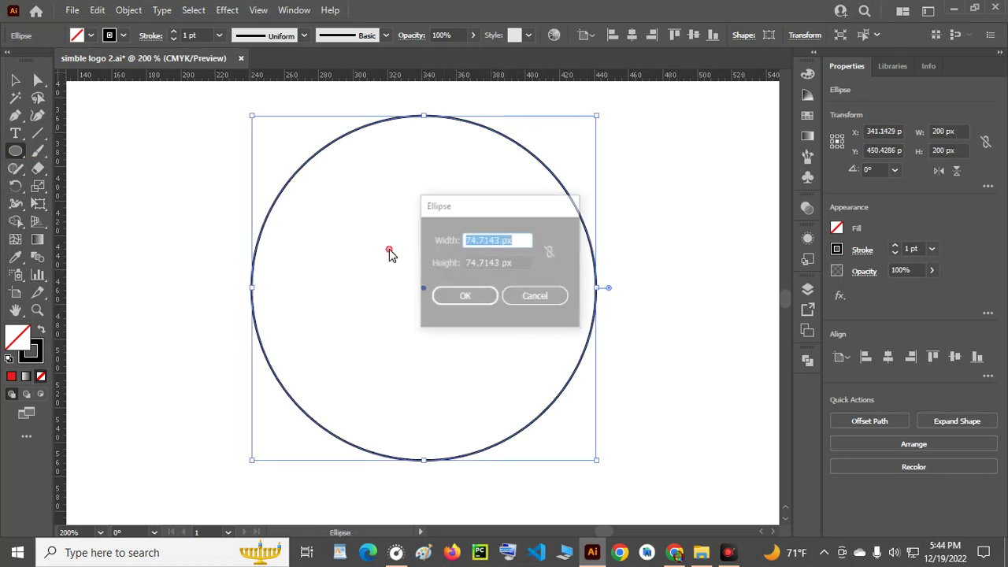
pyautogui.click(507, 249)
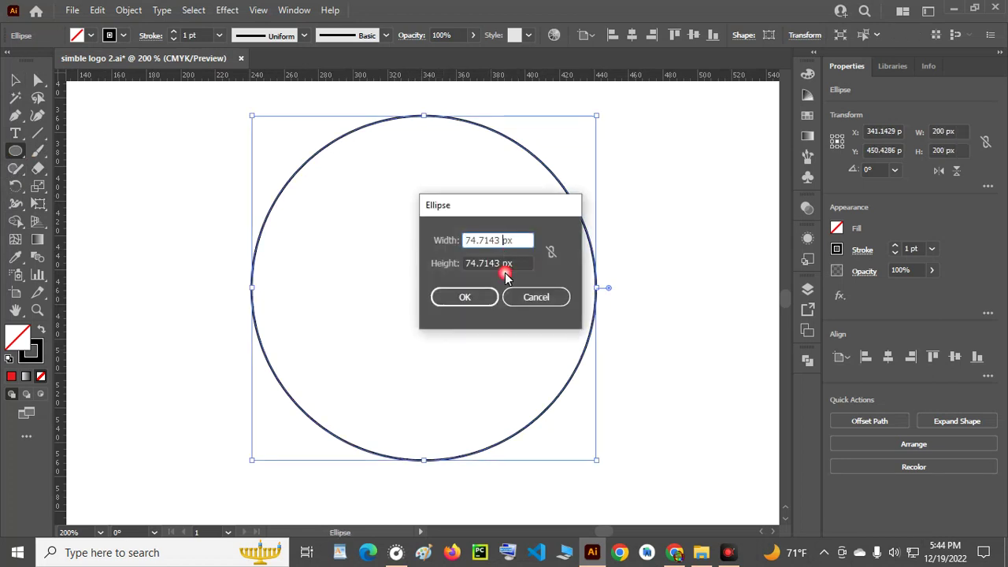
pyautogui.press('BackSpace')
pyautogui.press('BackSpace')
pyautogui.press('BackSpace')
pyautogui.press('BackSpace')
pyautogui.press('BackSpace')
pyautogui.press('BackSpace')
pyautogui.press('BackSpace')
pyautogui.press('BackSpace')
pyautogui.write('100')
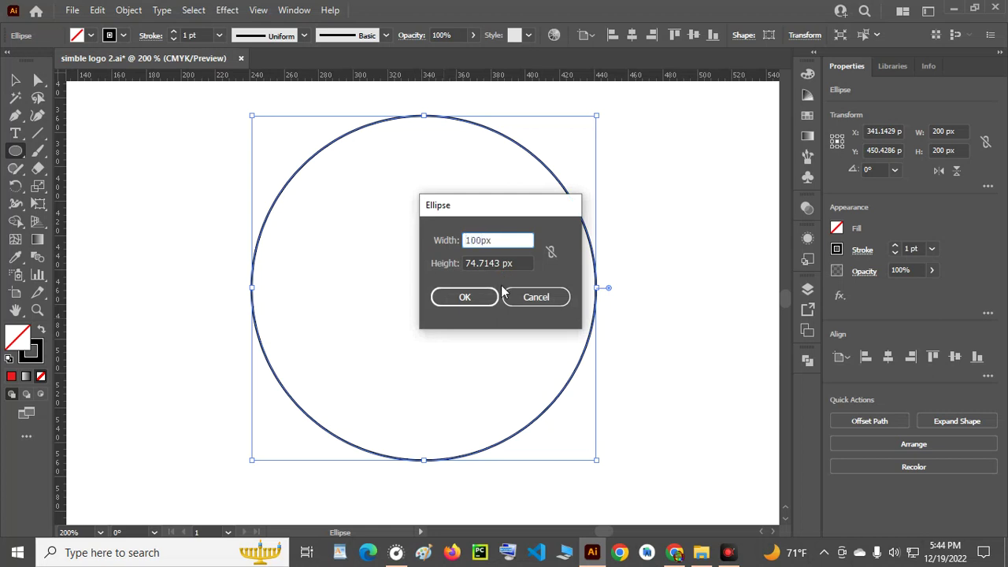
pyautogui.write('0')
pyautogui.click(504, 268)
pyautogui.press('BackSpace')
pyautogui.press('BackSpace')
pyautogui.press('BackSpace')
pyautogui.press('BackSpace')
pyautogui.press('BackSpace')
pyautogui.press('BackSpace')
pyautogui.press('BackSpace')
pyautogui.write('100')
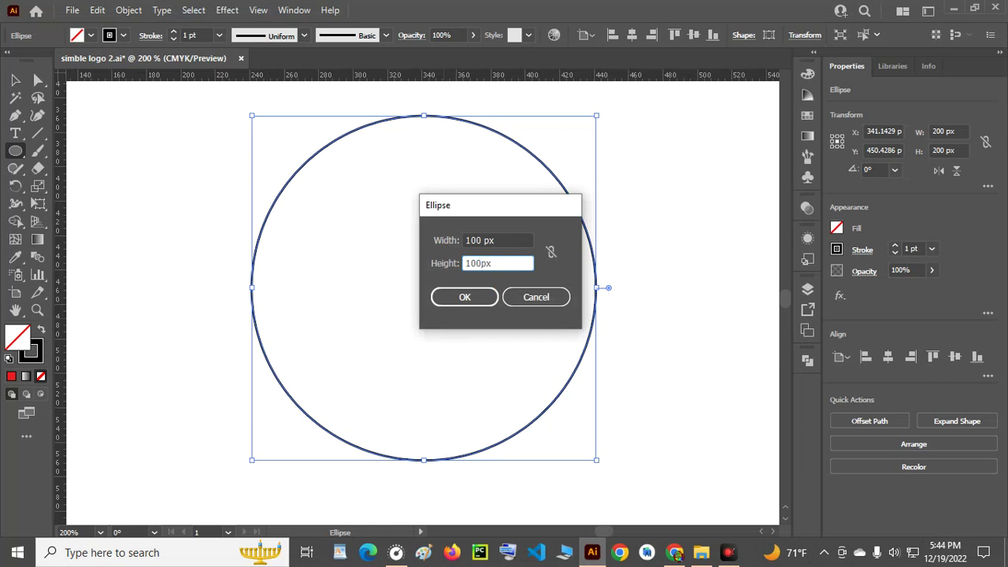
pyautogui.click(486, 305)
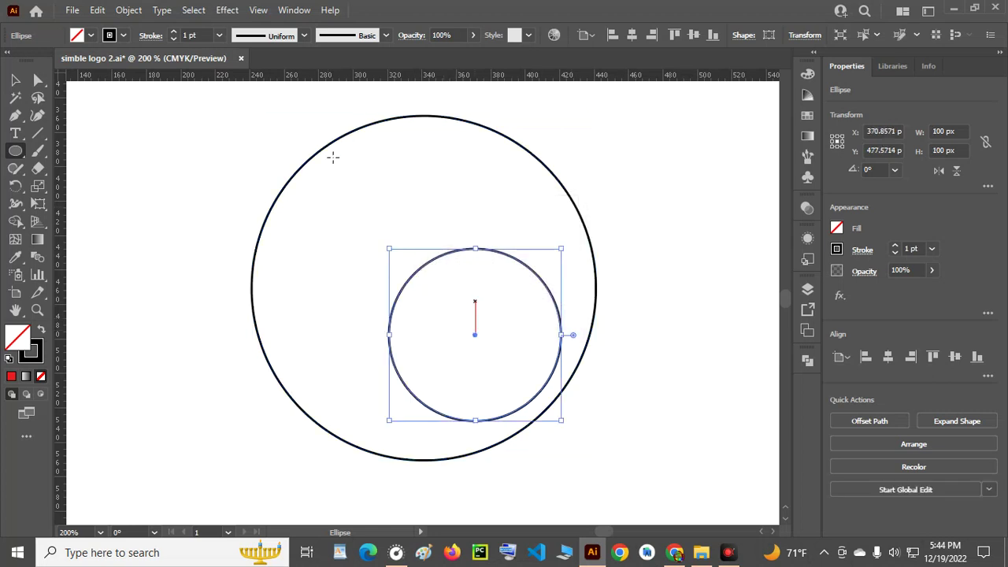
# Select both circles and align their centers horizontally and vertically to make them concentric.
pyautogui.click(15, 80)
pyautogui.click(262, 134)
pyautogui.moveTo(262, 134); pyautogui.dragTo(577, 506)
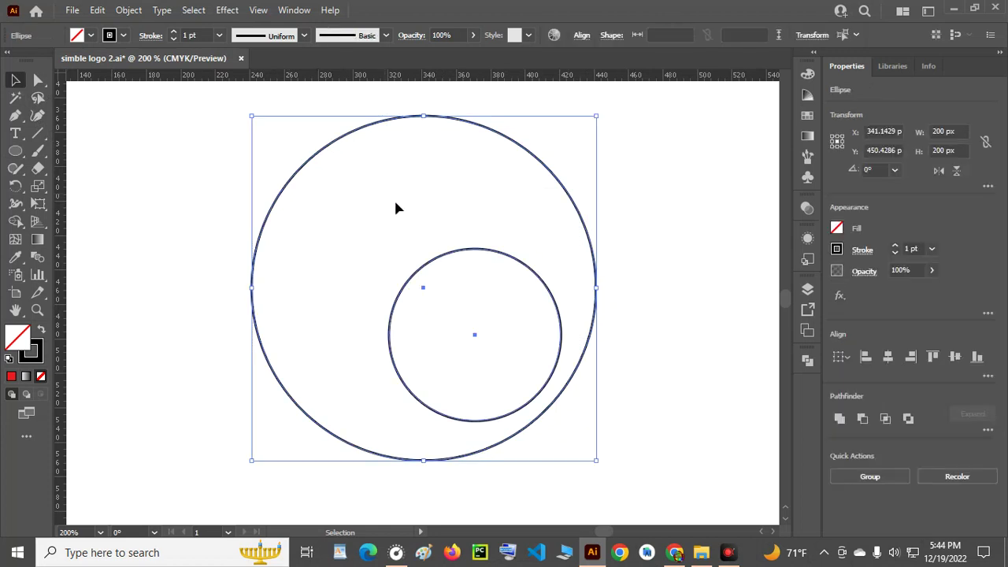
pyautogui.click(581, 35)
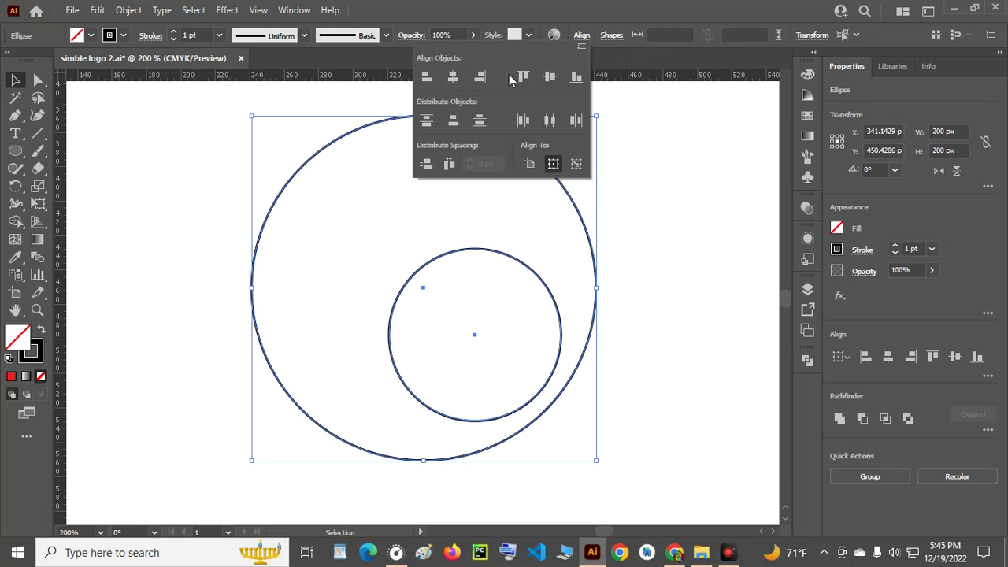
pyautogui.click(452, 77)
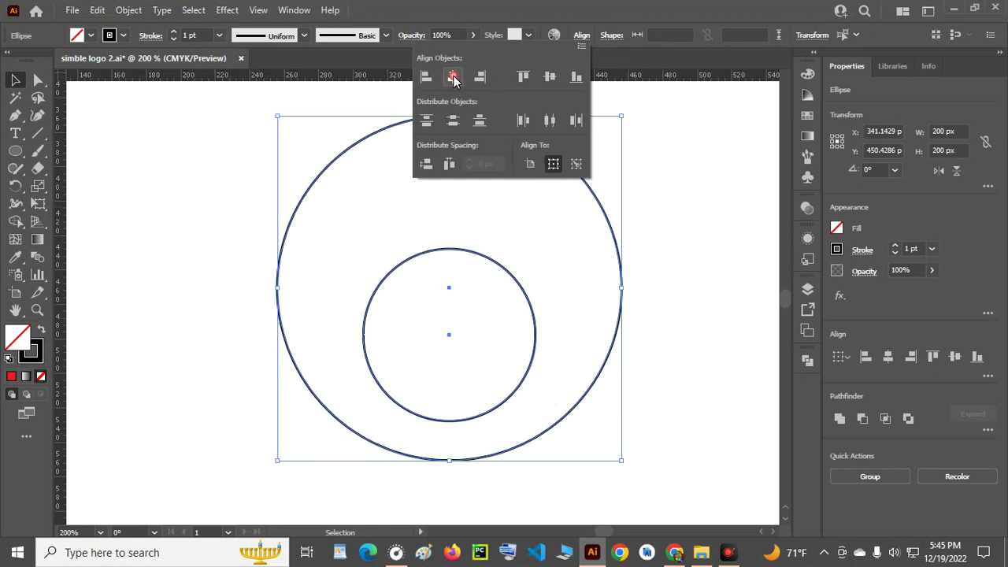
pyautogui.click(550, 76)
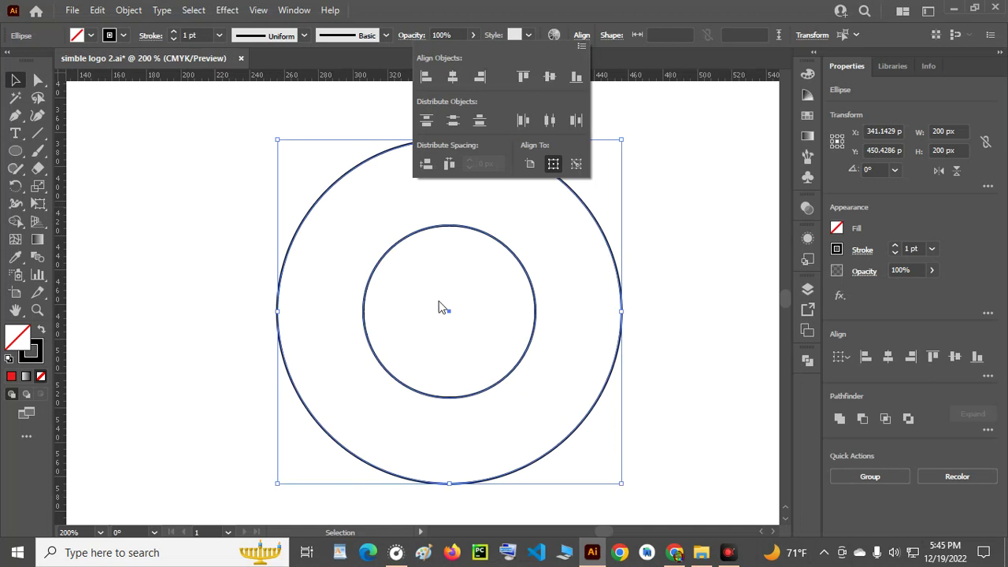
pyautogui.click(651, 249)
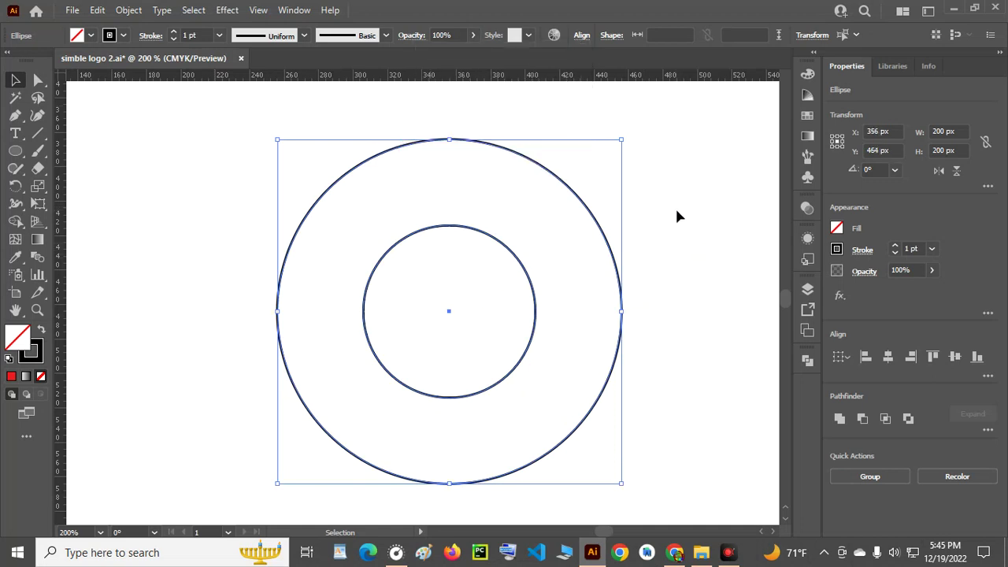
# Draw a rectangle about 161 by 302 px over the right half of both circles, starting from their vertical center line.
pyautogui.scroll(-2, 659, 217)
pyautogui.moveTo(681, 221); pyautogui.dragTo(595, 221)
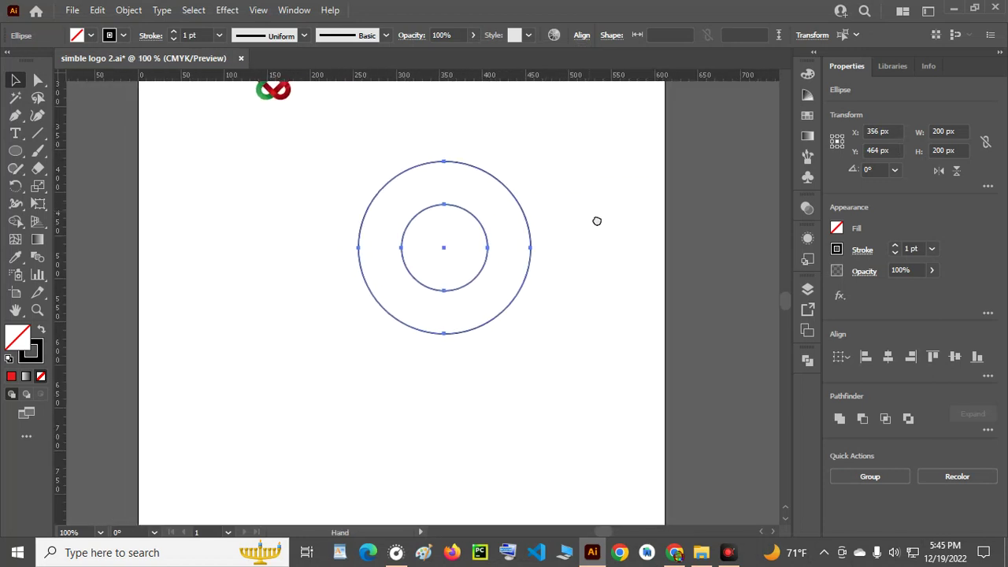
pyautogui.moveTo(15, 150); pyautogui.dragTo(88, 154)
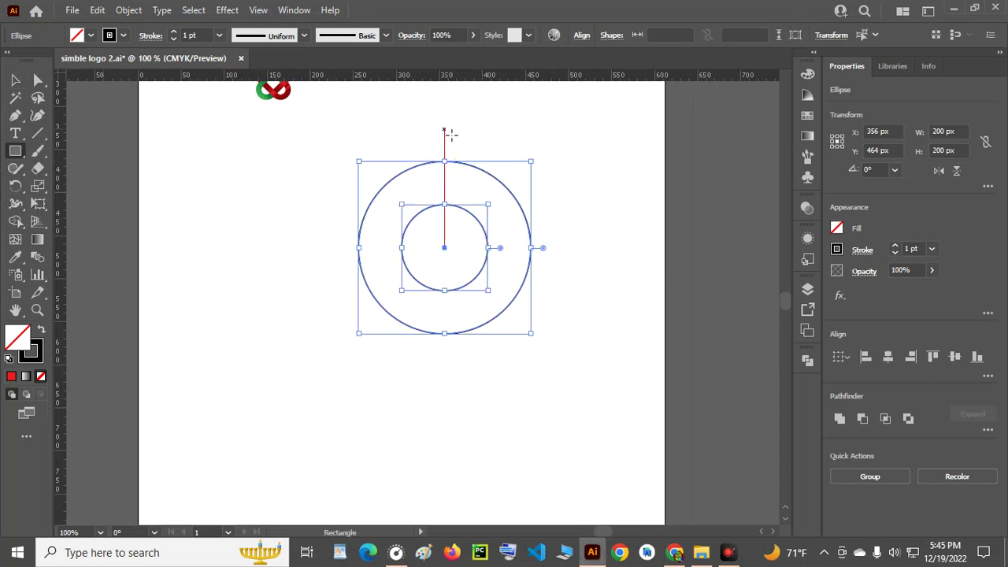
pyautogui.moveTo(450, 129); pyautogui.dragTo(591, 392)
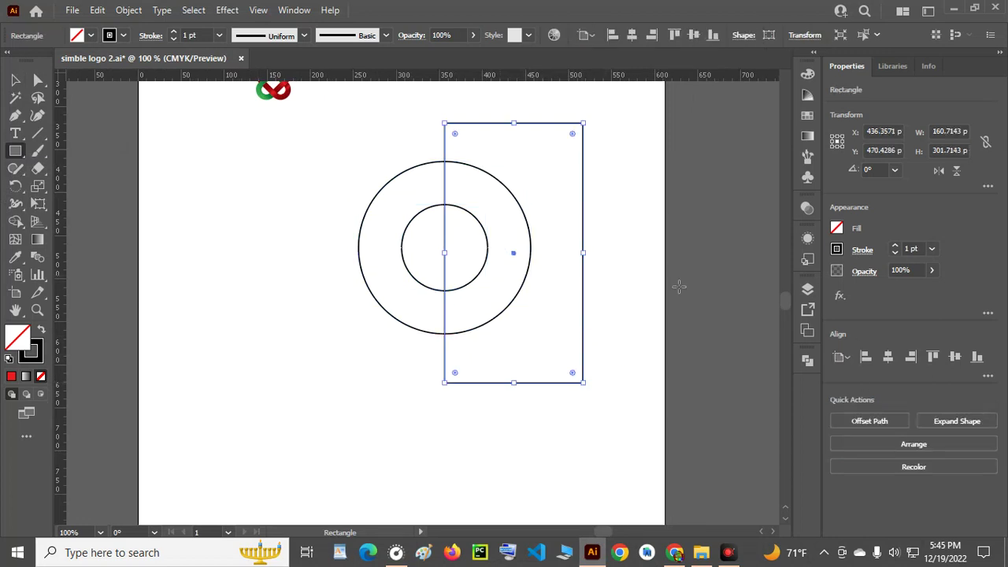
# Select both circles and the rectangle and subtract the front shapes with Pathfinder Minus Front, leaving the left half ring.
pyautogui.click(15, 80)
pyautogui.moveTo(299, 158); pyautogui.dragTo(615, 336)
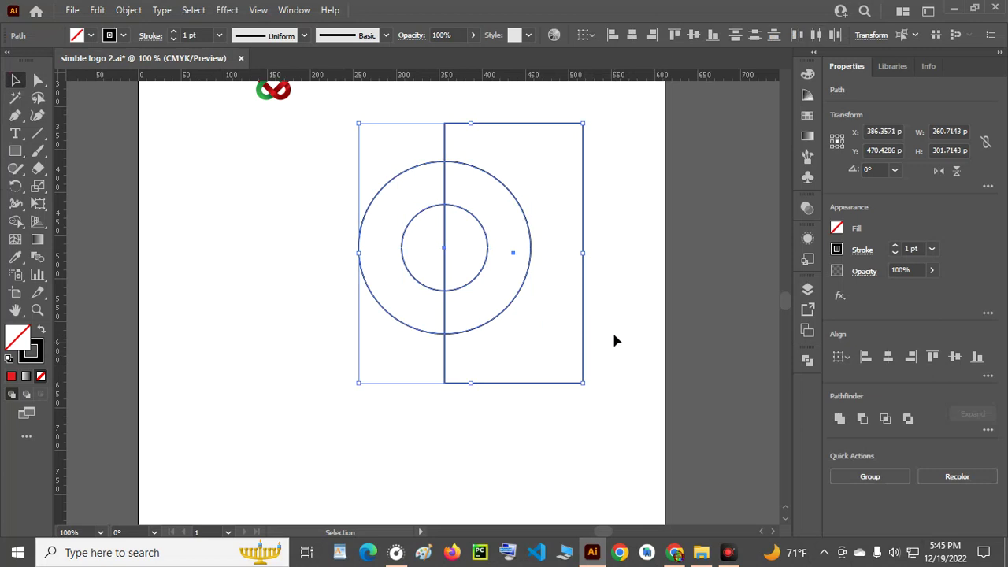
pyautogui.click(806, 362)
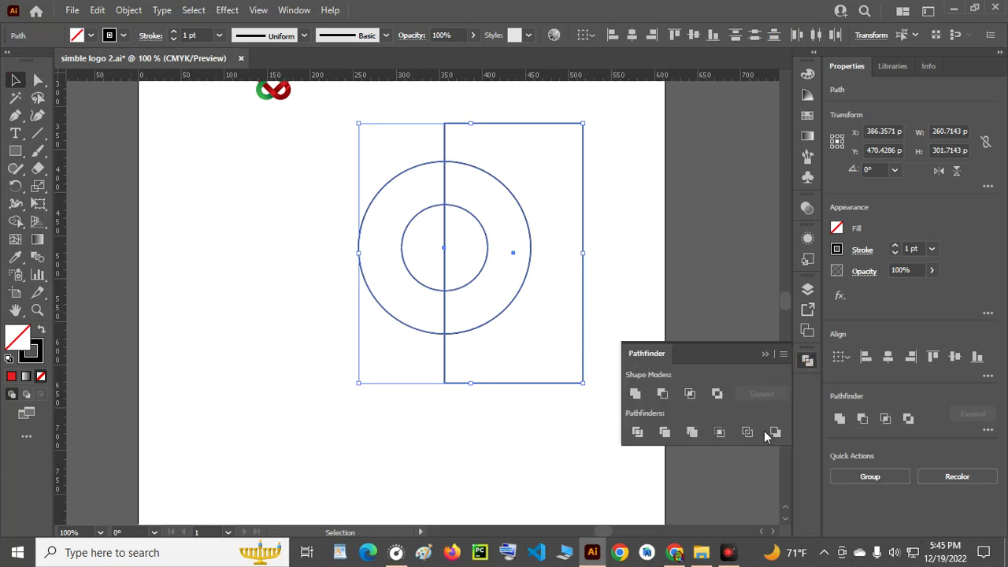
pyautogui.click(291, 10)
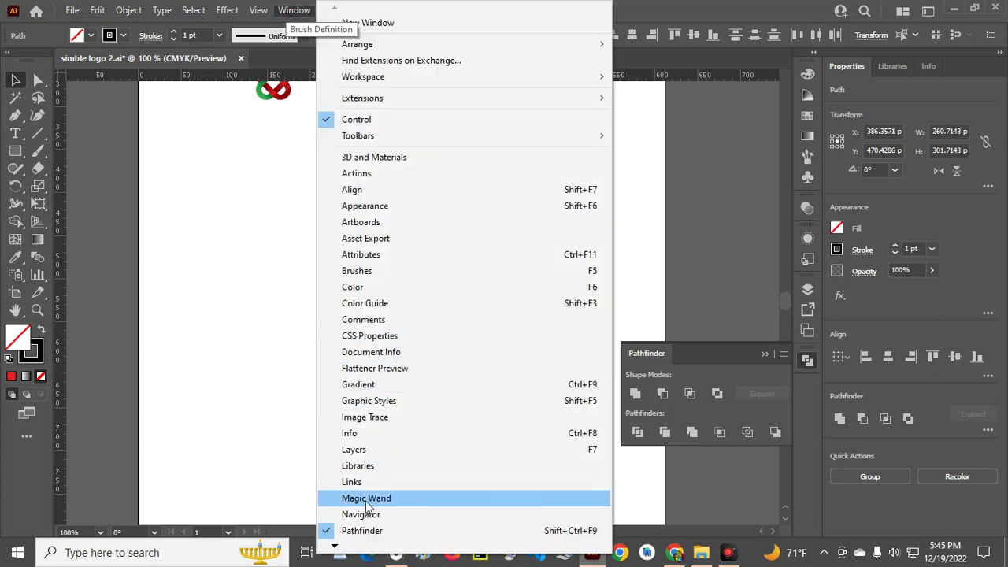
pyautogui.click(720, 273)
pyautogui.click(765, 355)
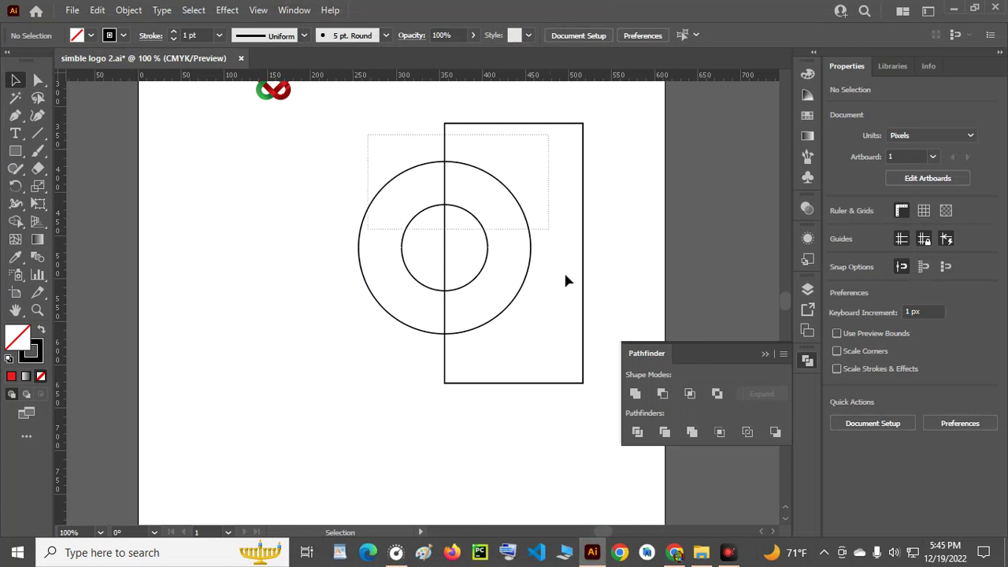
pyautogui.moveTo(566, 280); pyautogui.dragTo(565, 285)
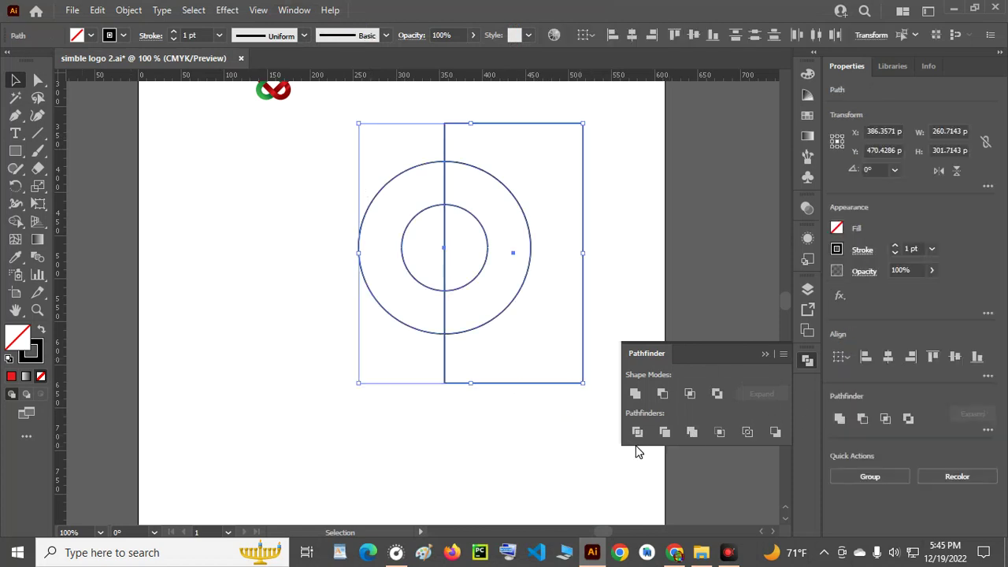
pyautogui.click(661, 394)
pyautogui.click(519, 224)
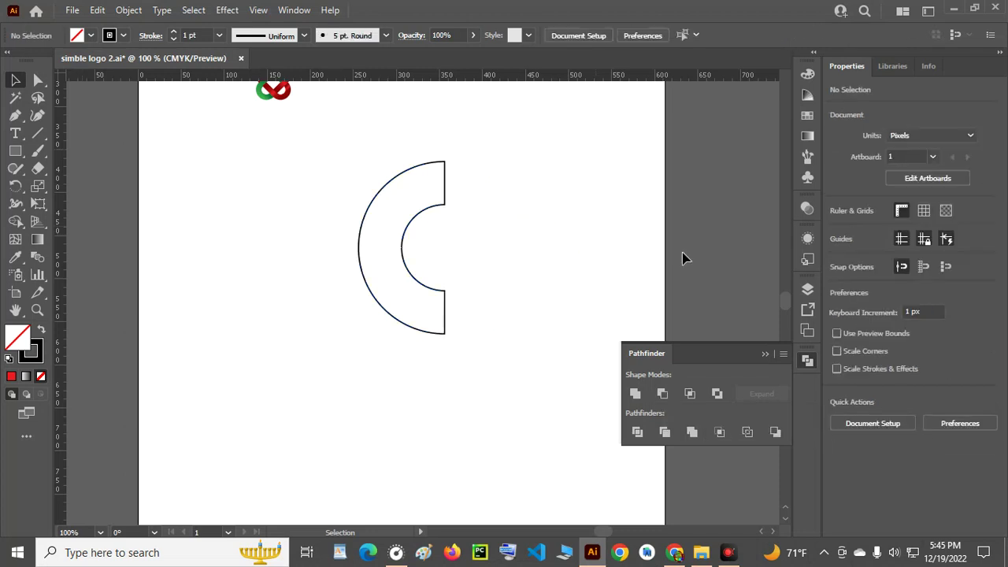
pyautogui.click(765, 354)
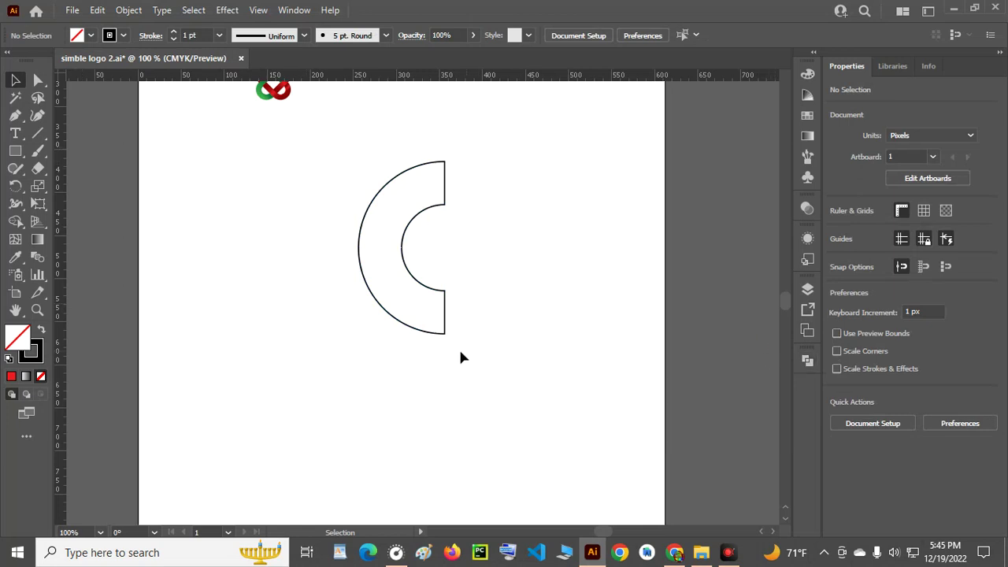
# Move the half ring a short distance left and slightly down on the artboard.
pyautogui.click(418, 217)
pyautogui.moveTo(418, 217); pyautogui.dragTo(379, 231)
pyautogui.click(467, 226)
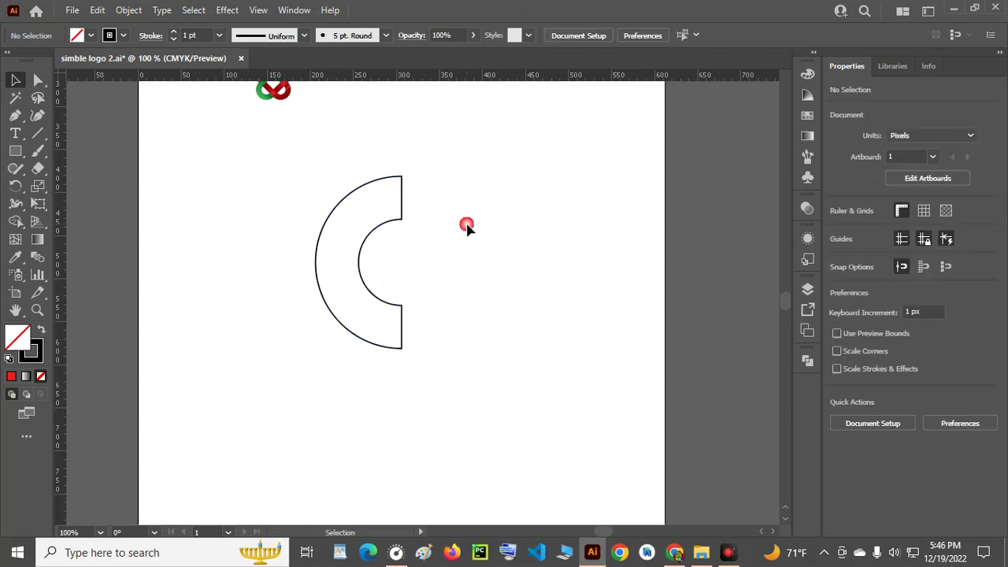
# Create a rectangle 150 px wide and 50 px high to the right of the half ring.
pyautogui.click(15, 151)
pyautogui.click(433, 205)
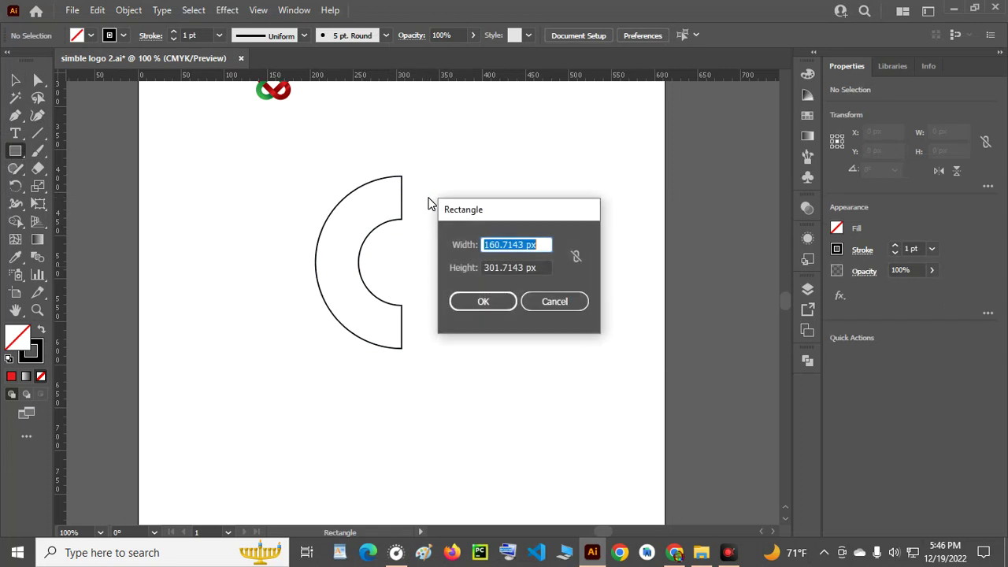
pyautogui.click(526, 254)
pyautogui.press('BackSpace')
pyautogui.press('BackSpace')
pyautogui.press('BackSpace')
pyautogui.press('BackSpace')
pyautogui.press('BackSpace')
pyautogui.press('BackSpace')
pyautogui.press('BackSpace')
pyautogui.press('BackSpace')
pyautogui.write('1')
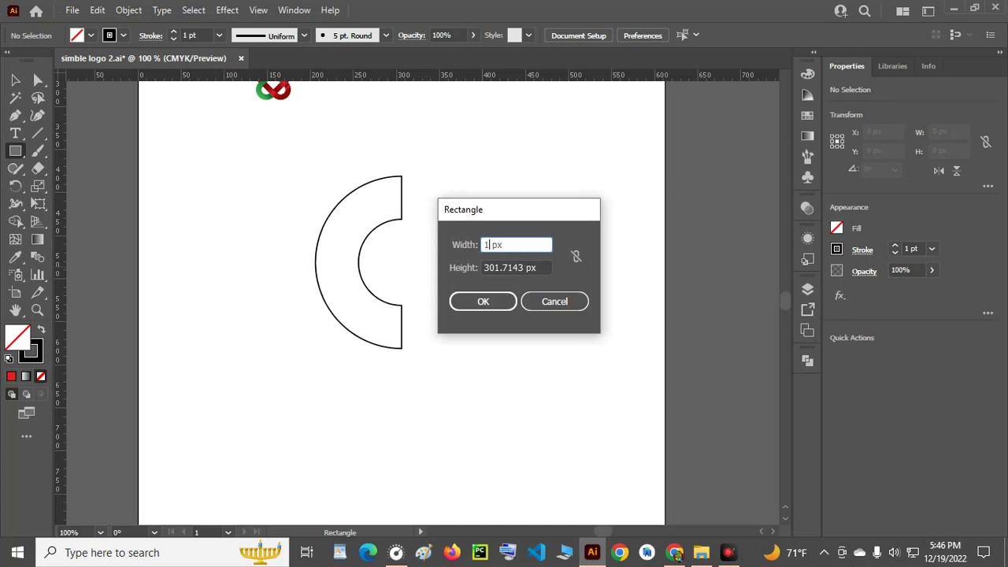
pyautogui.write('50')
pyautogui.click(524, 267)
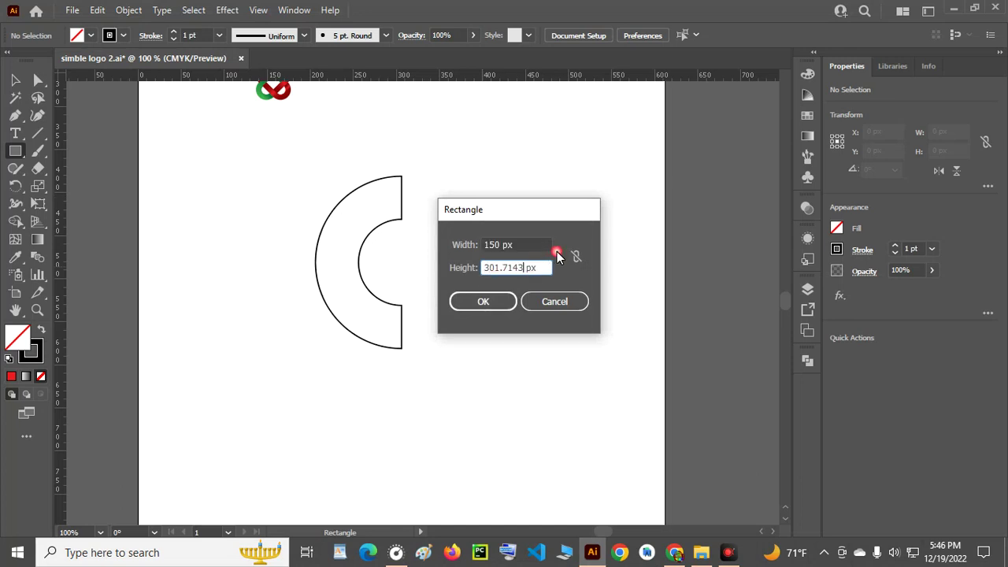
pyautogui.press('BackSpace')
pyautogui.press('BackSpace')
pyautogui.press('BackSpace')
pyautogui.press('BackSpace')
pyautogui.press('BackSpace')
pyautogui.press('BackSpace')
pyautogui.press('BackSpace')
pyautogui.press('BackSpace')
pyautogui.write('50')
pyautogui.click(485, 303)
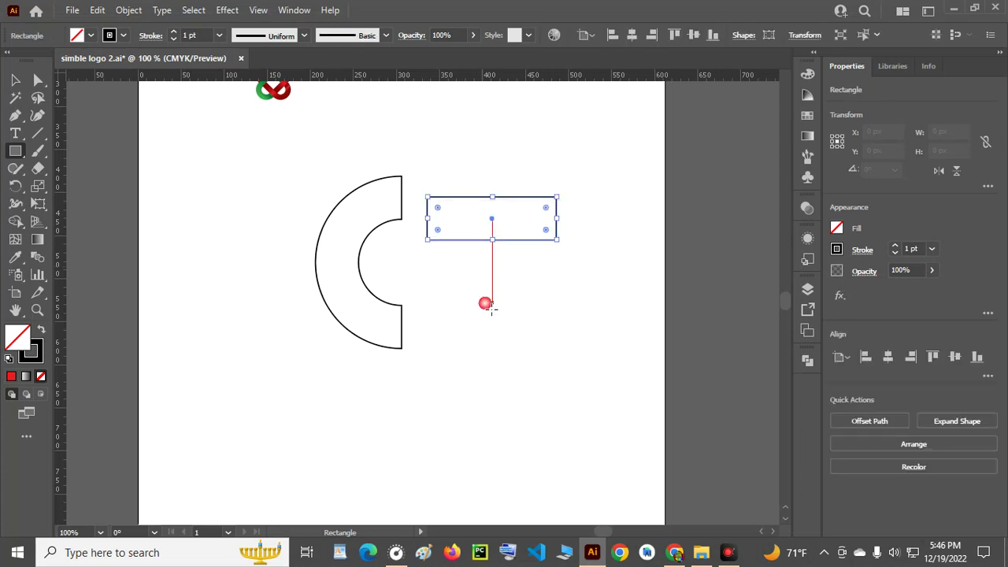
# Move the rectangle so its left edge snaps flush against the upper straight end of the half ring.
pyautogui.click(15, 79)
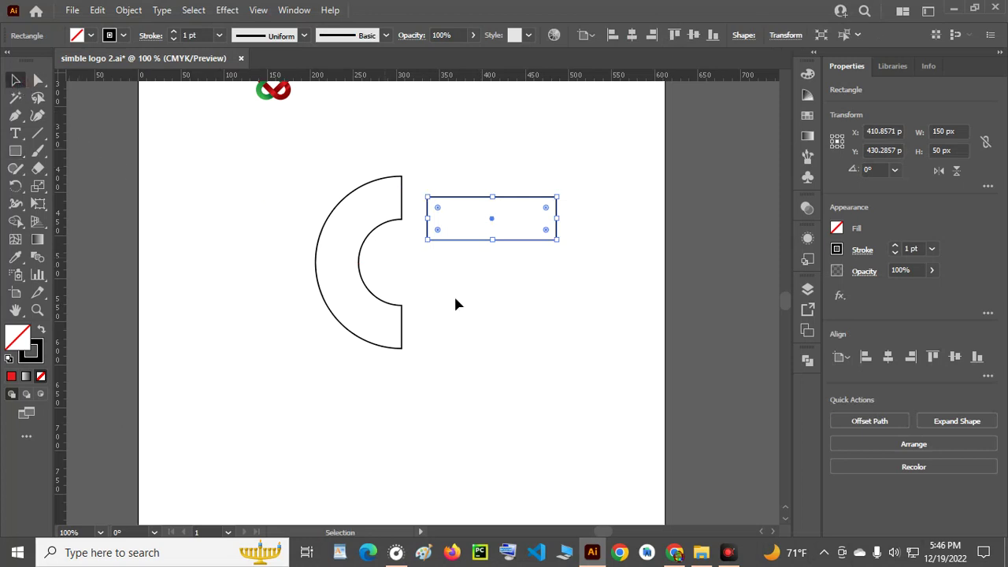
pyautogui.click(535, 335)
pyautogui.moveTo(500, 198); pyautogui.dragTo(482, 185)
pyautogui.click(509, 295)
pyautogui.click(464, 183)
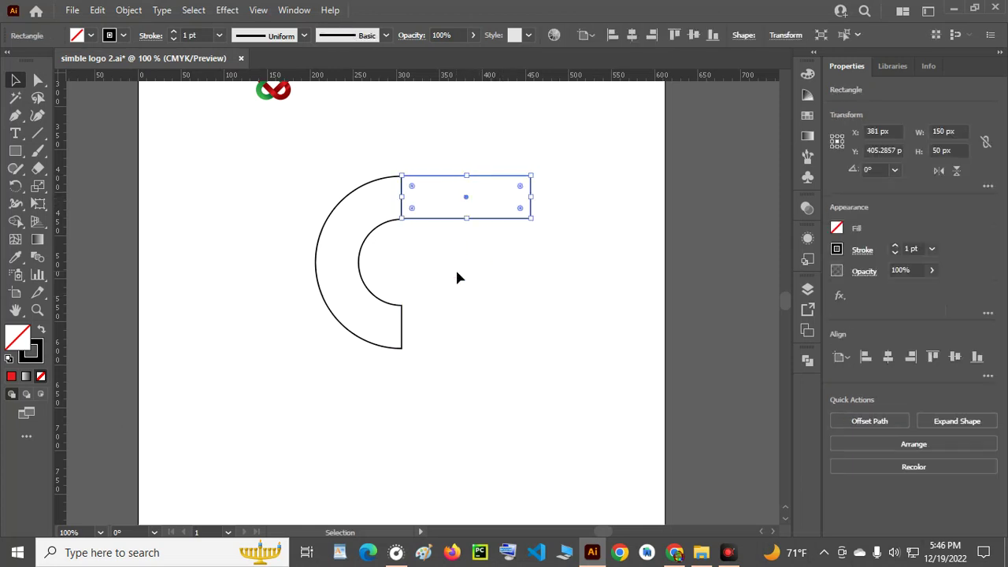
pyautogui.click(504, 277)
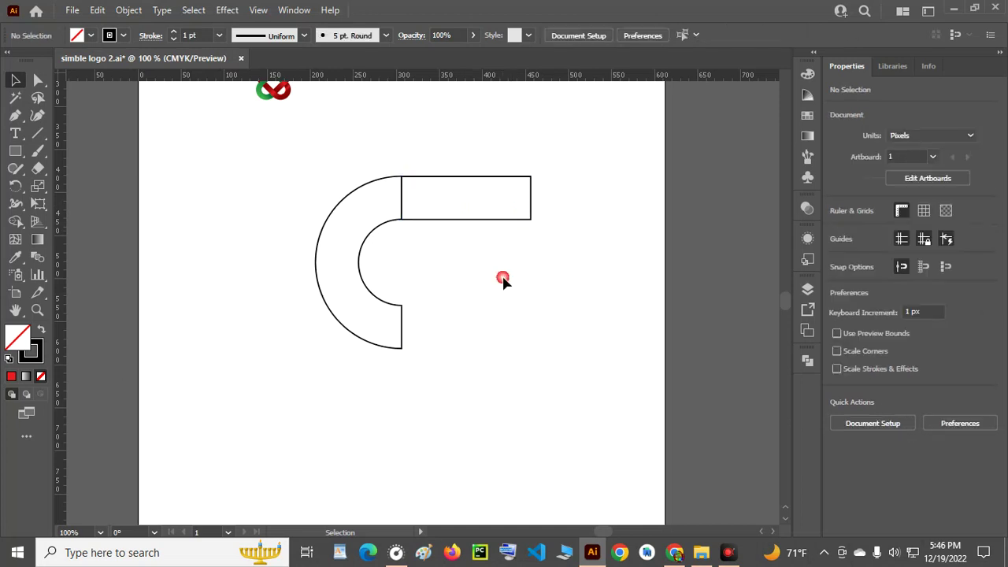
# Select the half ring and the rectangle and merge them into one hook shape with Pathfinder Unite.
pyautogui.moveTo(514, 390); pyautogui.dragTo(508, 384)
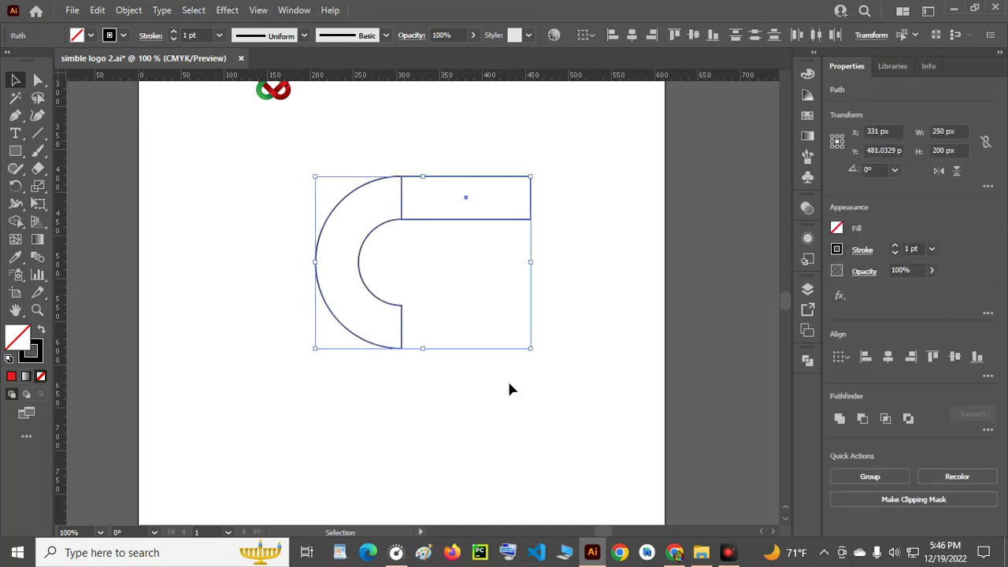
pyautogui.click(807, 362)
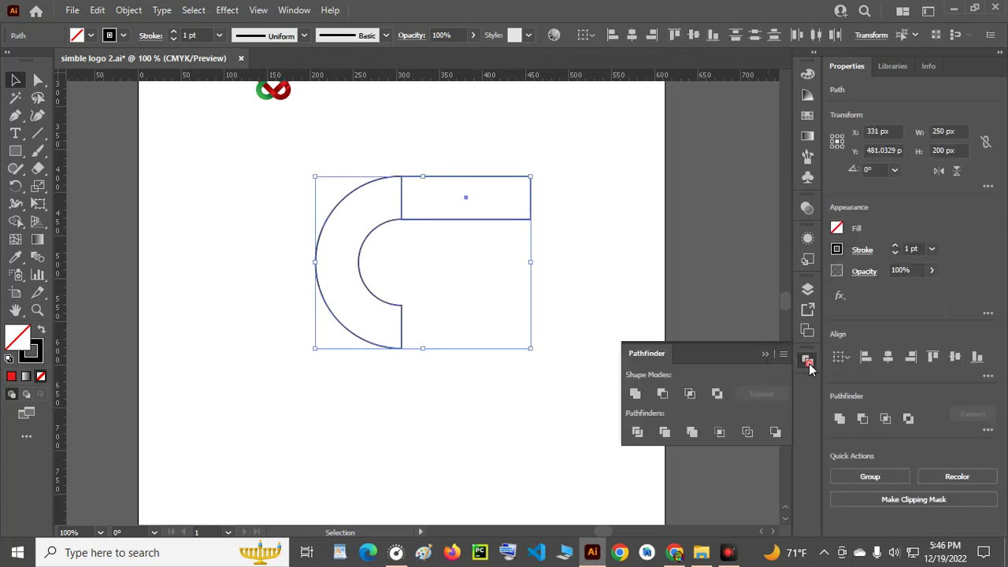
pyautogui.click(635, 393)
pyautogui.click(578, 224)
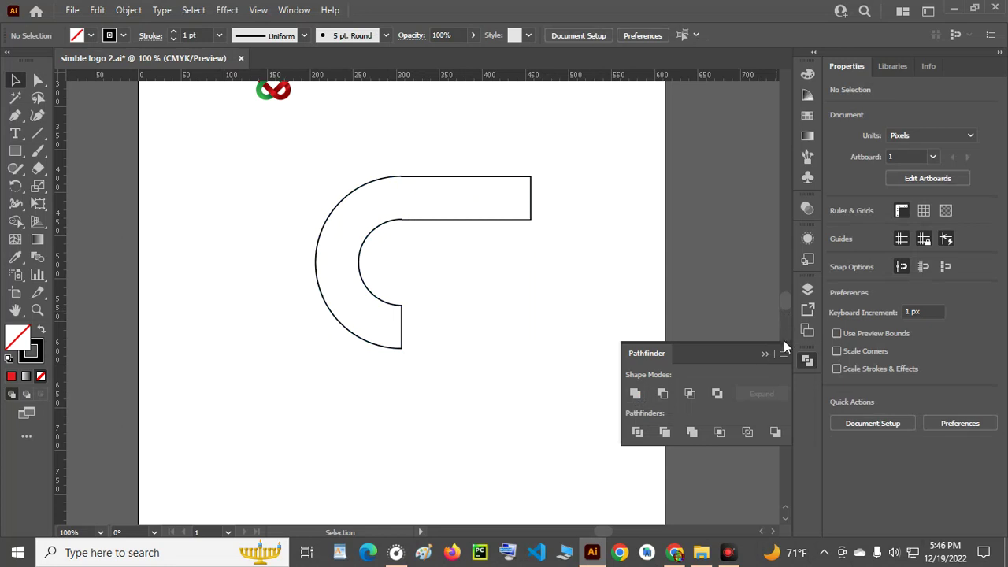
pyautogui.click(766, 355)
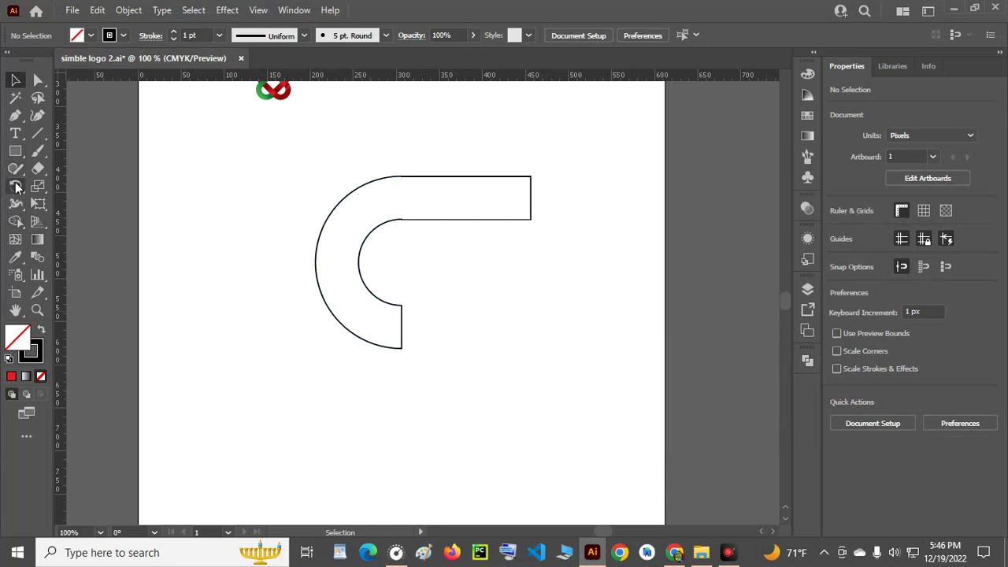
# Draw a 150 px circle below the hook's bar and center it horizontally on the hook's lower vertical end edge.
pyautogui.moveTo(15, 150); pyautogui.dragTo(63, 184)
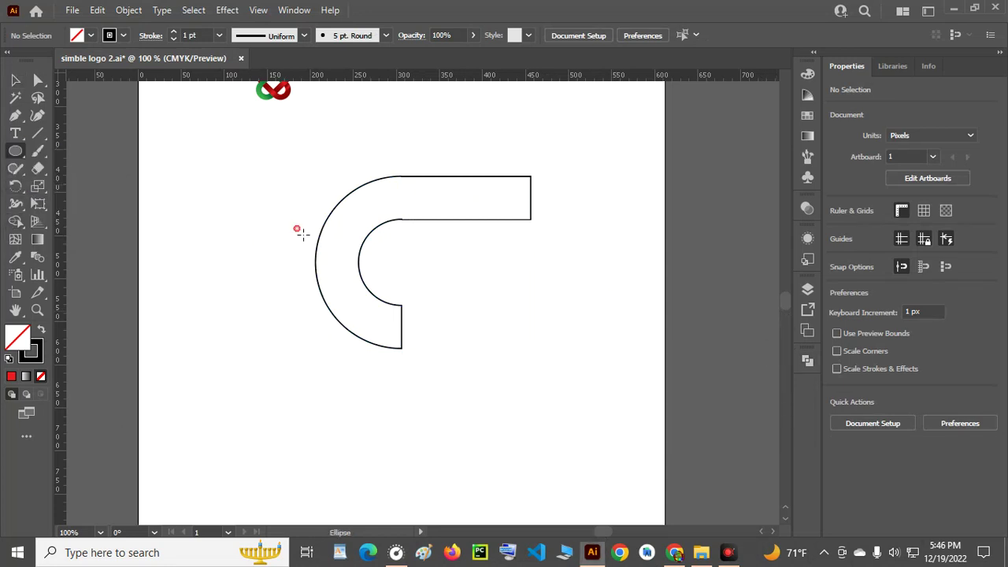
pyautogui.moveTo(409, 226)
pyautogui.mouseDown()
pyautogui.moveTo(457, 319)
pyautogui.moveTo(505, 360)
pyautogui.mouseUp()
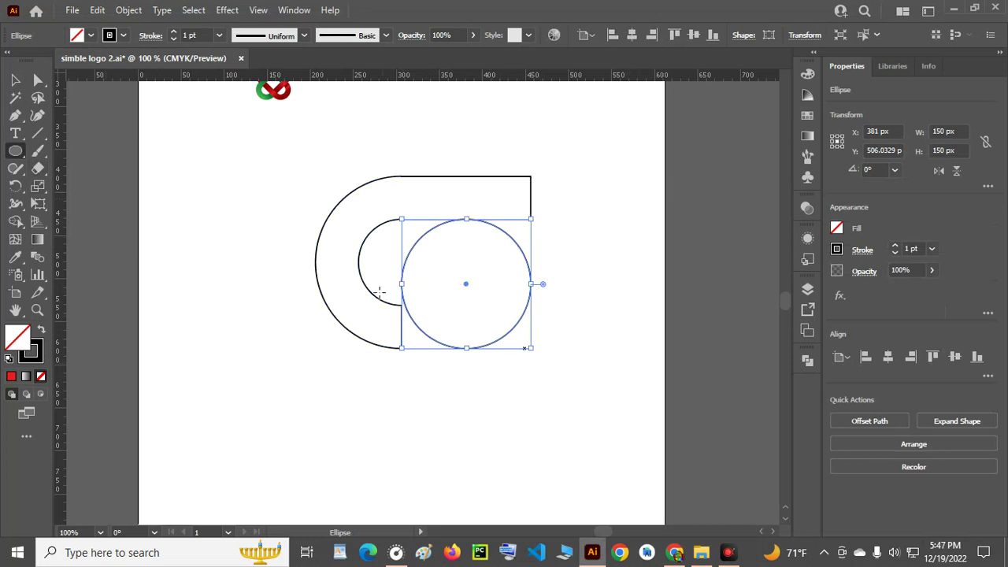
pyautogui.click(15, 80)
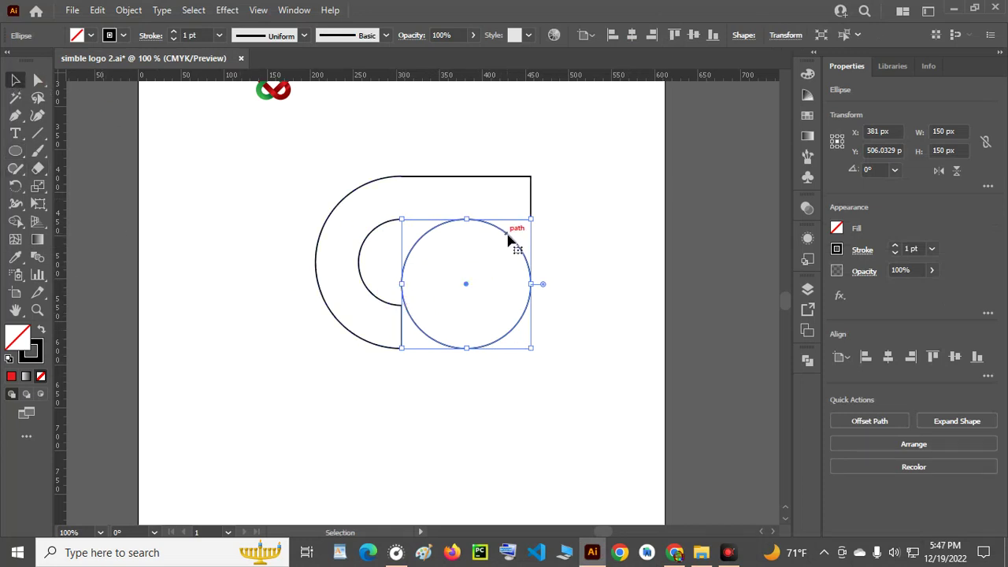
pyautogui.moveTo(506, 234); pyautogui.dragTo(442, 244)
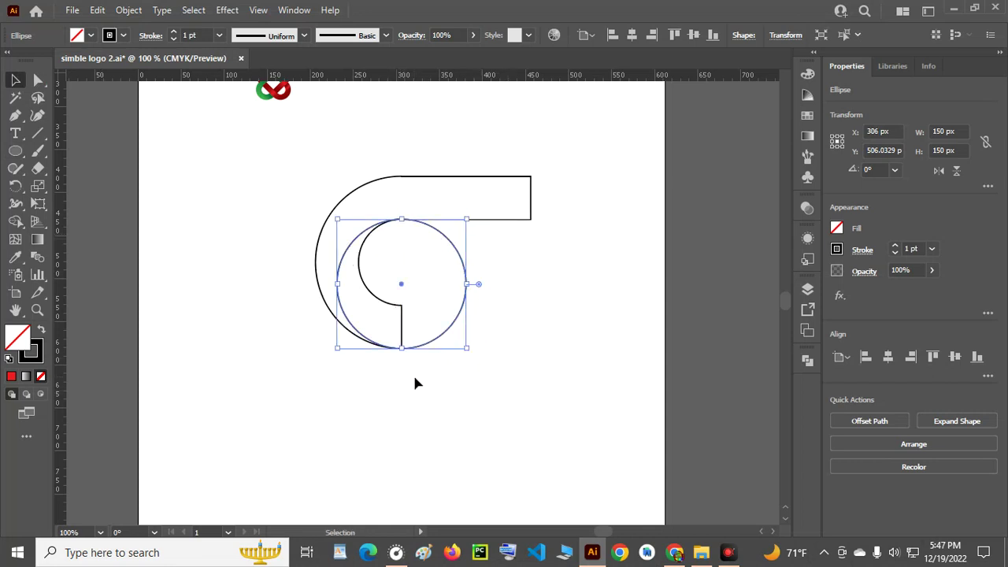
# Check up close how the circle meets the hook's lower outer corner and the bottom edge of its bar.
pyautogui.scroll(5, 415, 378)
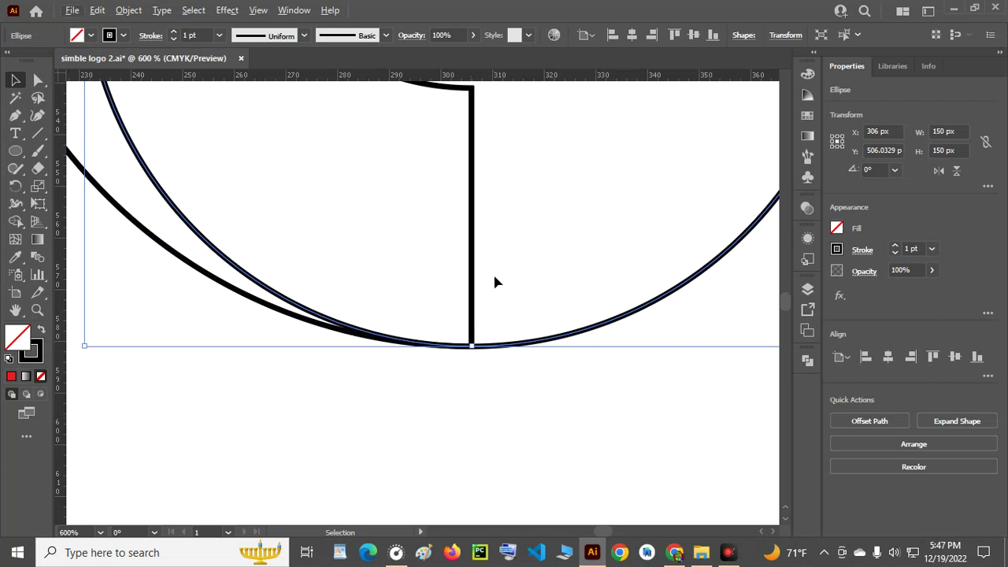
pyautogui.scroll(10, 488, 339)
pyautogui.scroll(3, 488, 337)
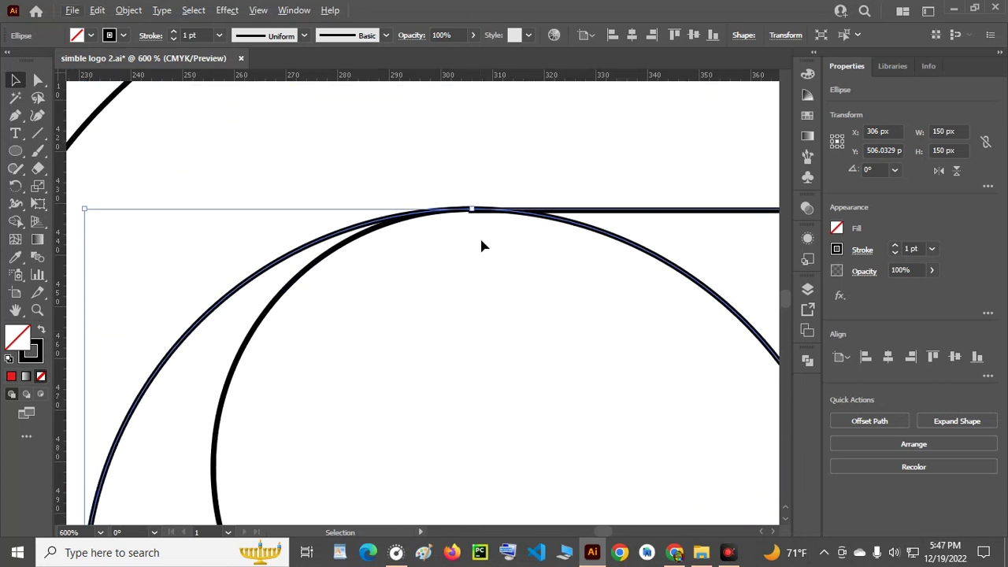
pyautogui.scroll(-7, 489, 281)
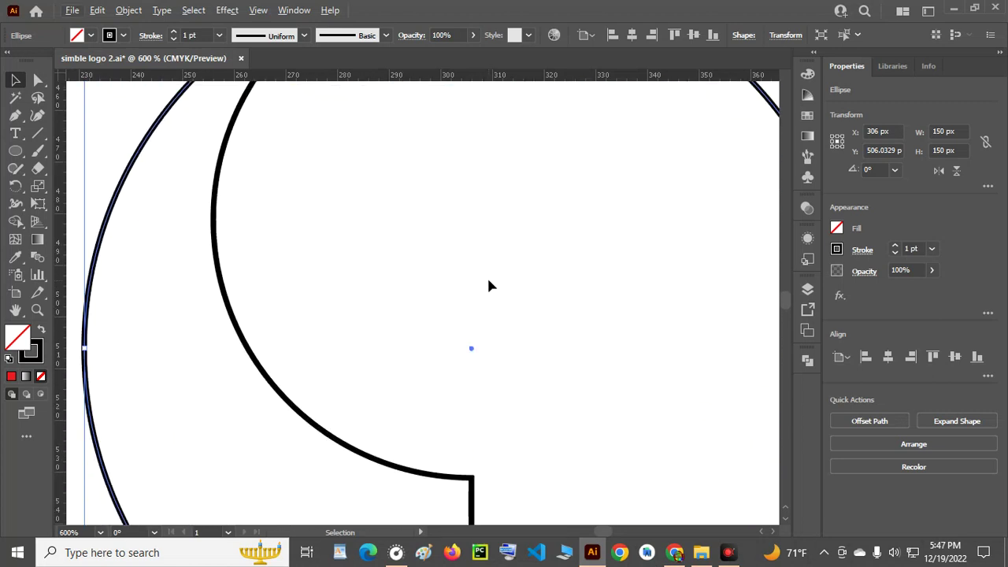
pyautogui.scroll(-4, 487, 276)
pyautogui.scroll(-1, 543, 290)
pyautogui.scroll(1, 542, 289)
pyautogui.click(650, 270)
# Select the hook and the circle, split them with Pathfinder Divide, and ungroup the resulting pieces.
pyautogui.moveTo(351, 115); pyautogui.dragTo(660, 414)
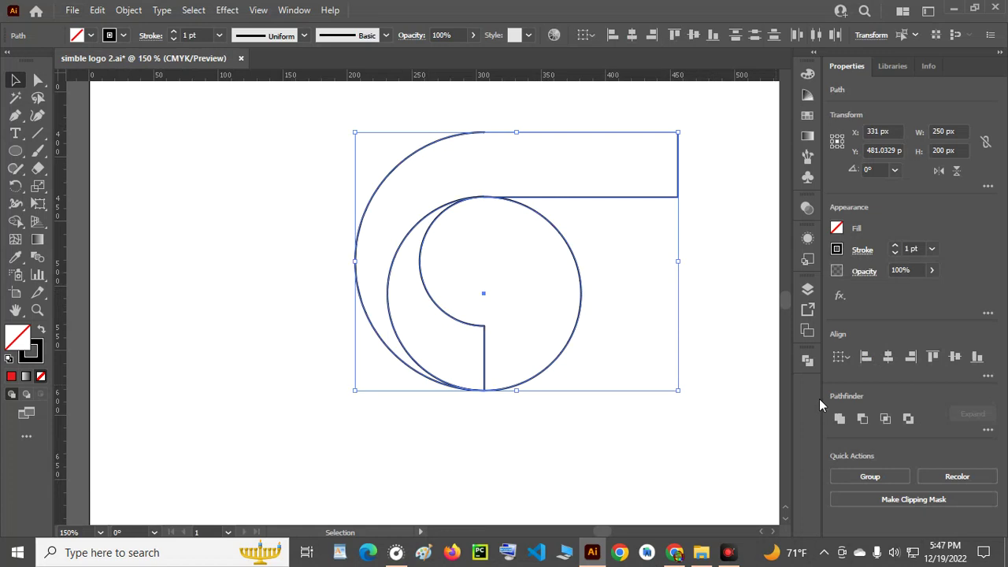
pyautogui.click(807, 360)
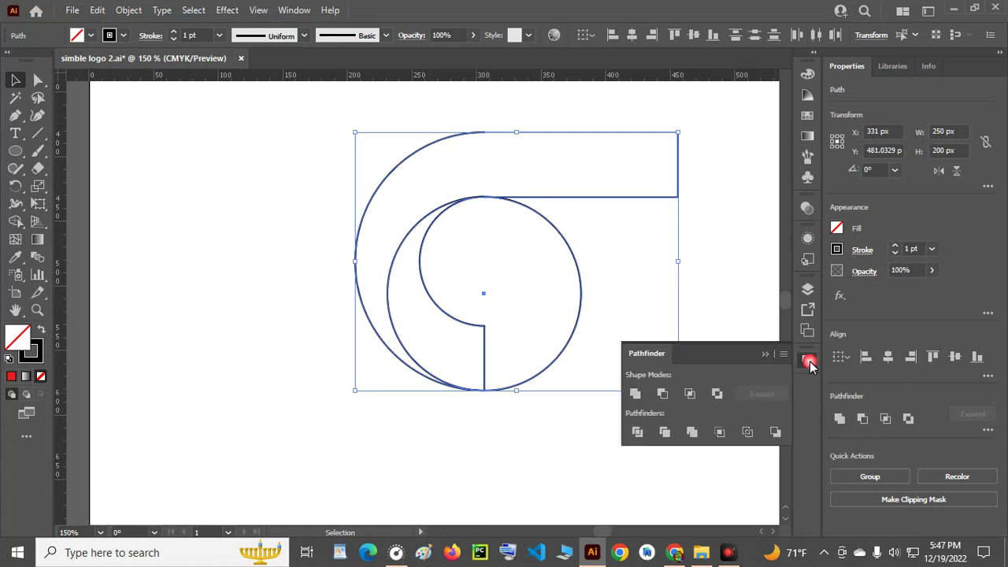
pyautogui.click(639, 433)
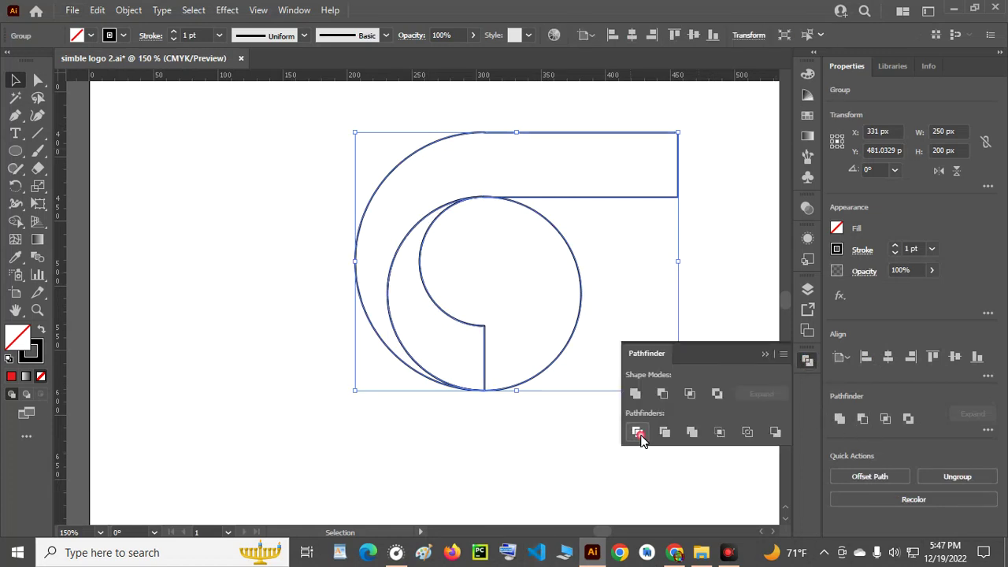
pyautogui.click(717, 219)
pyautogui.click(575, 272)
pyautogui.rightClick(576, 269)
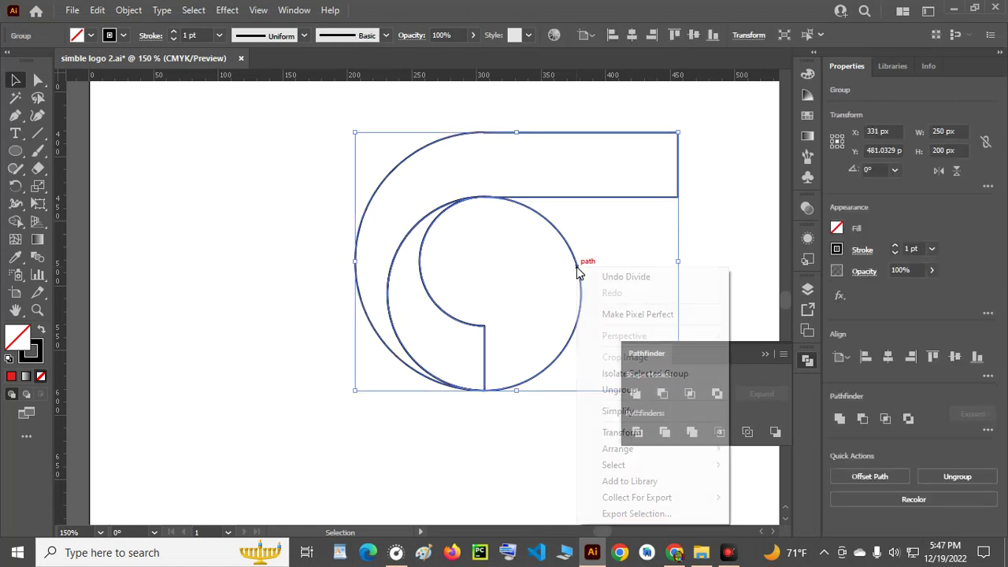
pyautogui.click(614, 389)
pyautogui.click(759, 355)
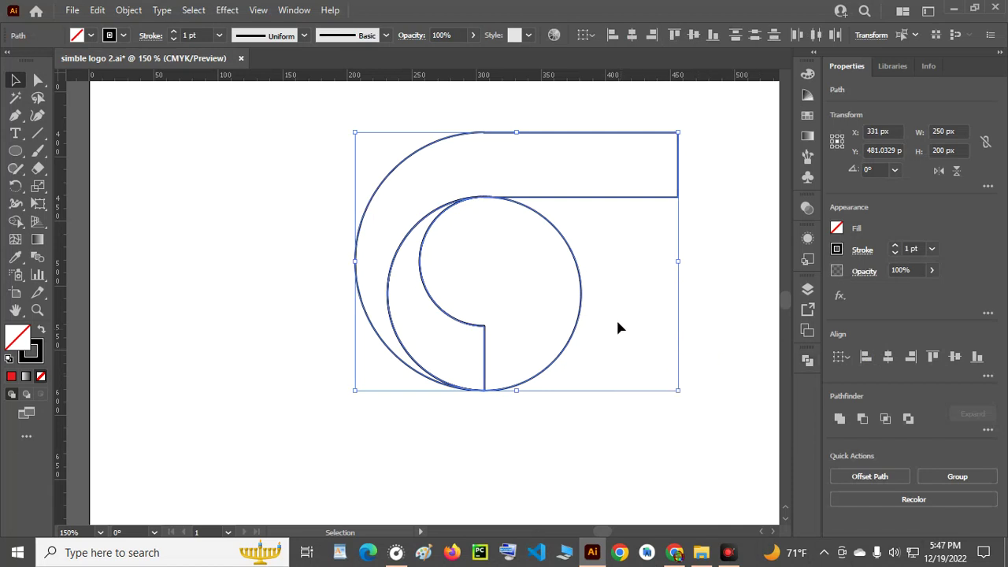
# Delete the leftover circle piece lying inside the opening of the hook.
pyautogui.click(737, 314)
pyautogui.click(580, 273)
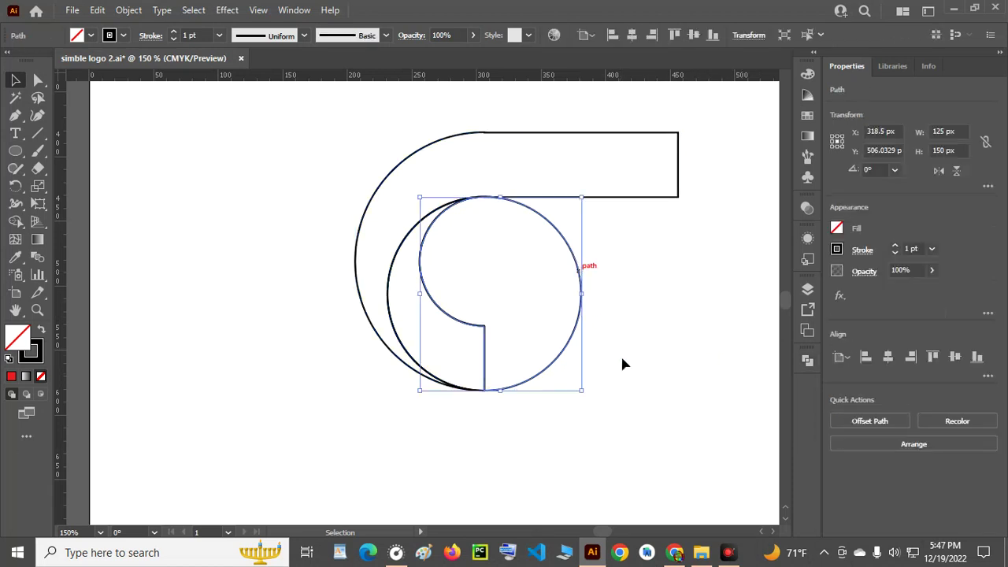
pyautogui.press('Delete')
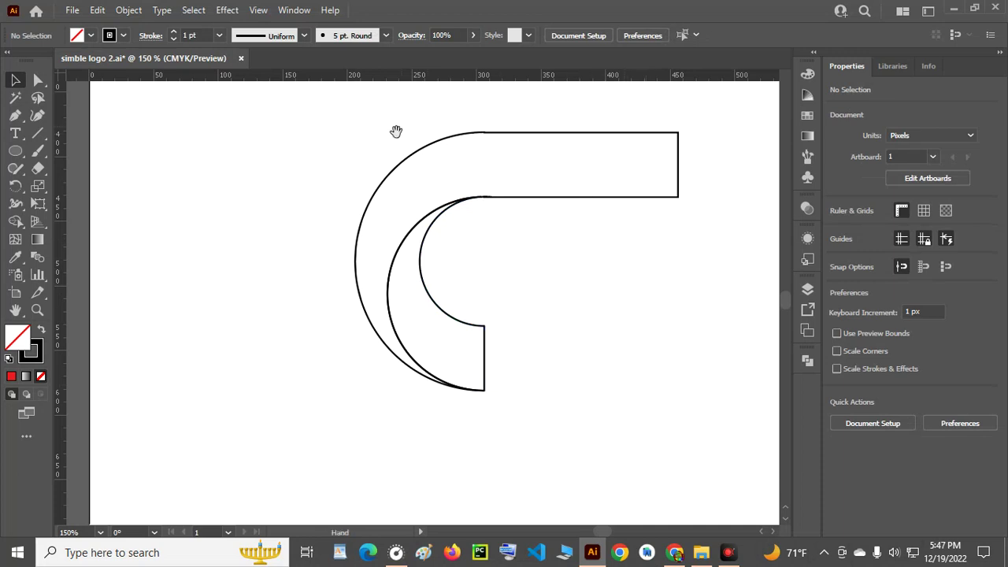
# Fill all the hook's pieces with the default white-to-black linear gradient at 0°.
pyautogui.moveTo(574, 297); pyautogui.dragTo(594, 352)
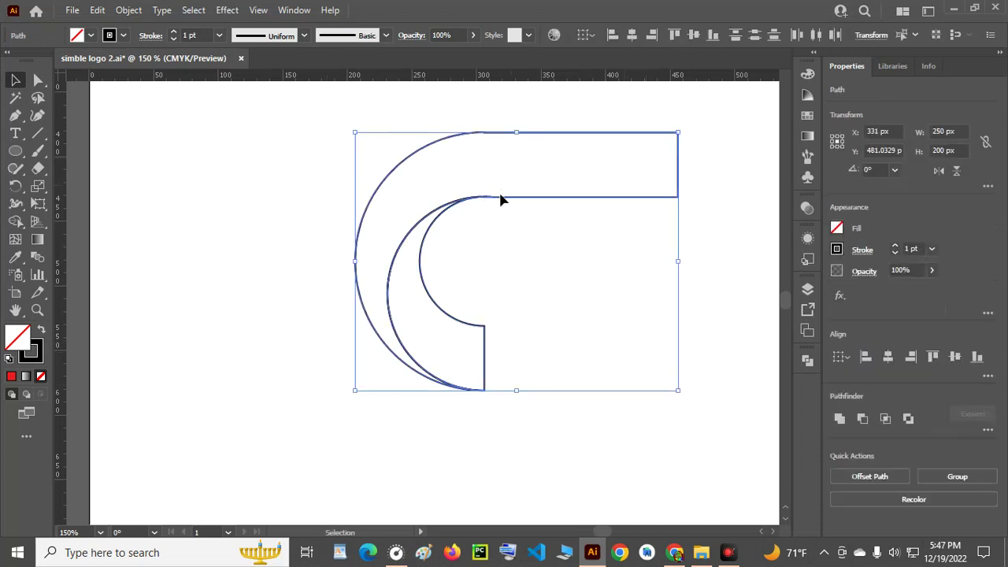
pyautogui.moveTo(529, 182); pyautogui.dragTo(458, 218)
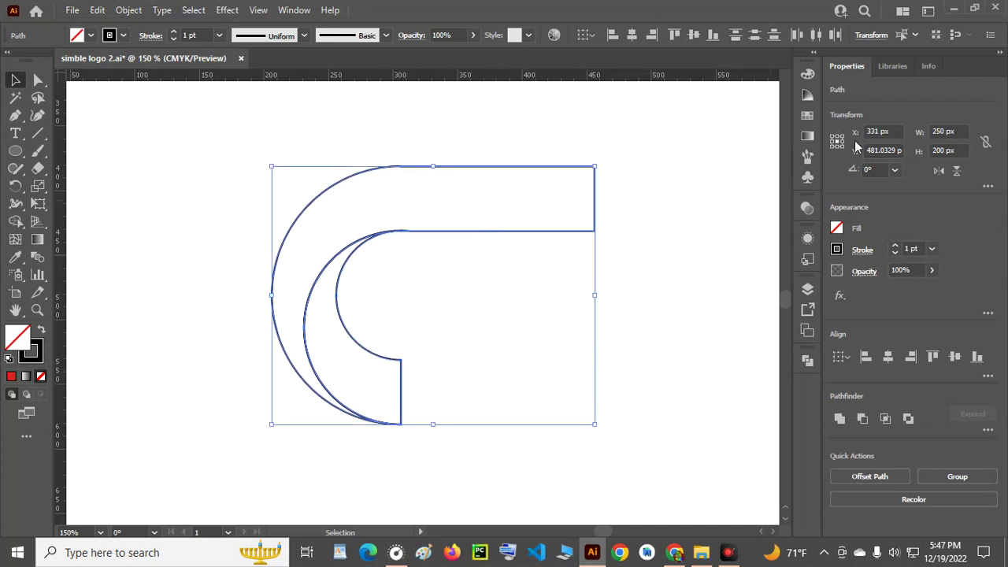
pyautogui.click(811, 138)
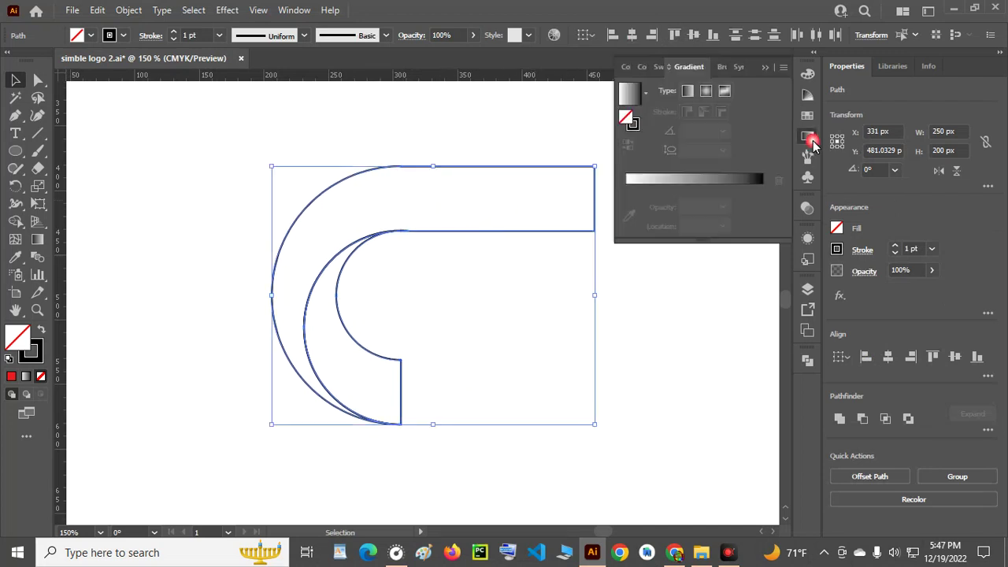
pyautogui.click(628, 94)
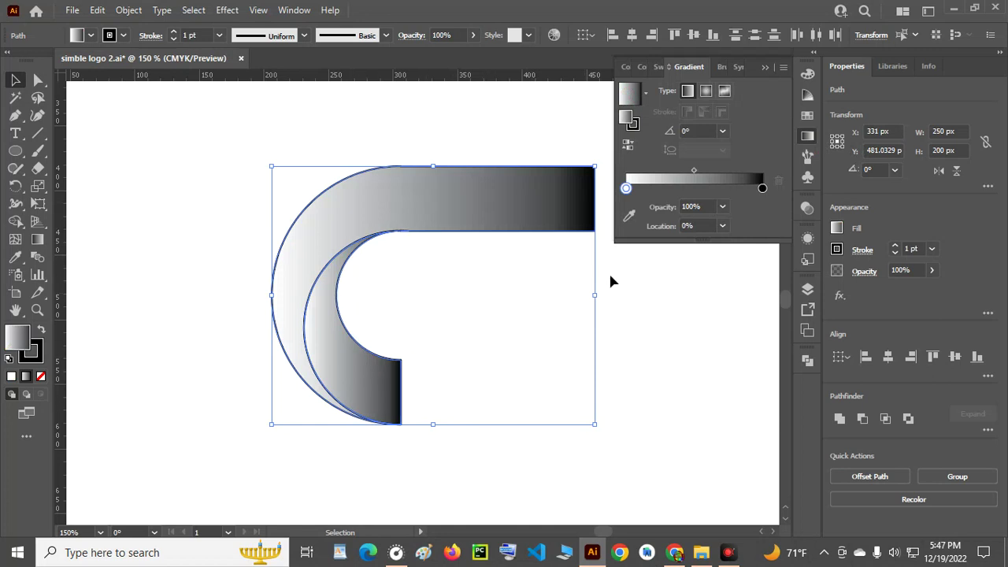
pyautogui.click(766, 69)
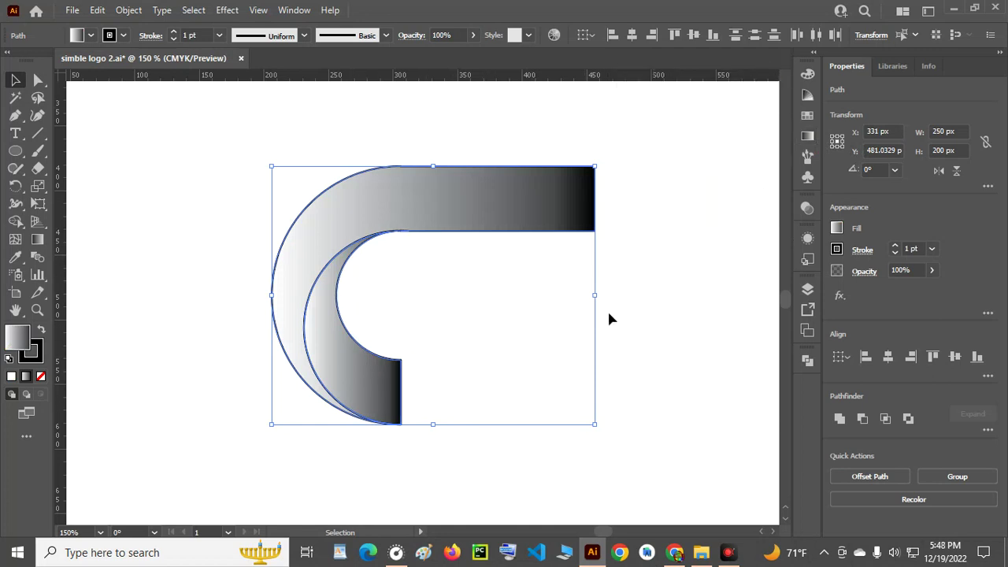
# Remove the stroke from all the hook's pieces.
pyautogui.click(511, 315)
pyautogui.moveTo(292, 139); pyautogui.dragTo(607, 415)
pyautogui.click(123, 35)
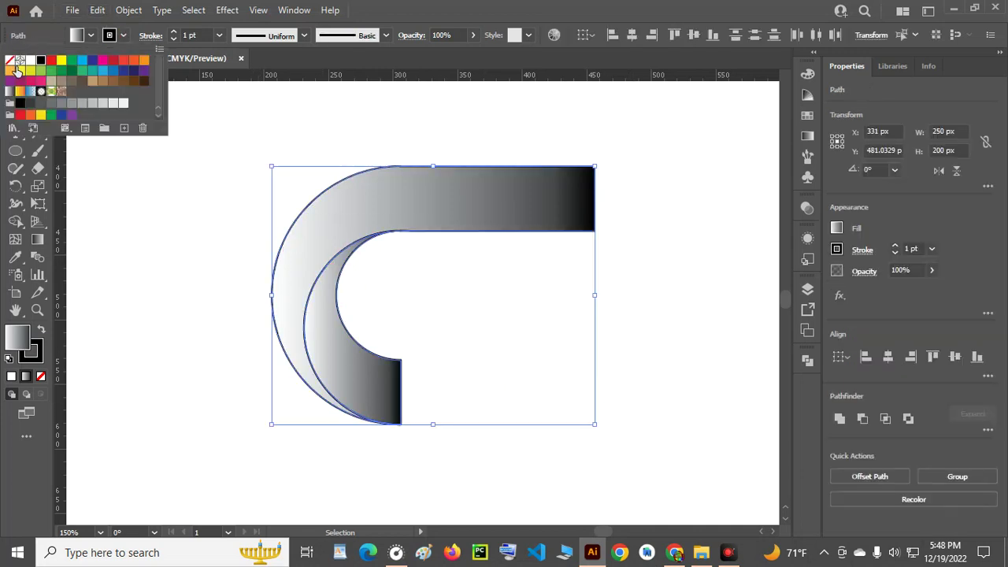
pyautogui.click(9, 60)
pyautogui.click(649, 303)
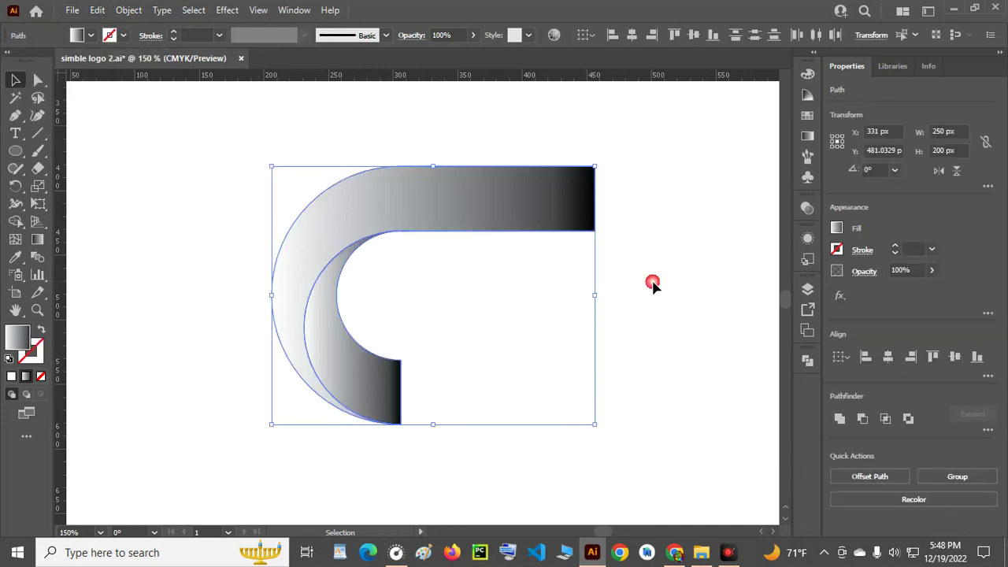
pyautogui.click(655, 285)
# Select all the gradient-filled hook pieces and group them.
pyautogui.click(496, 182)
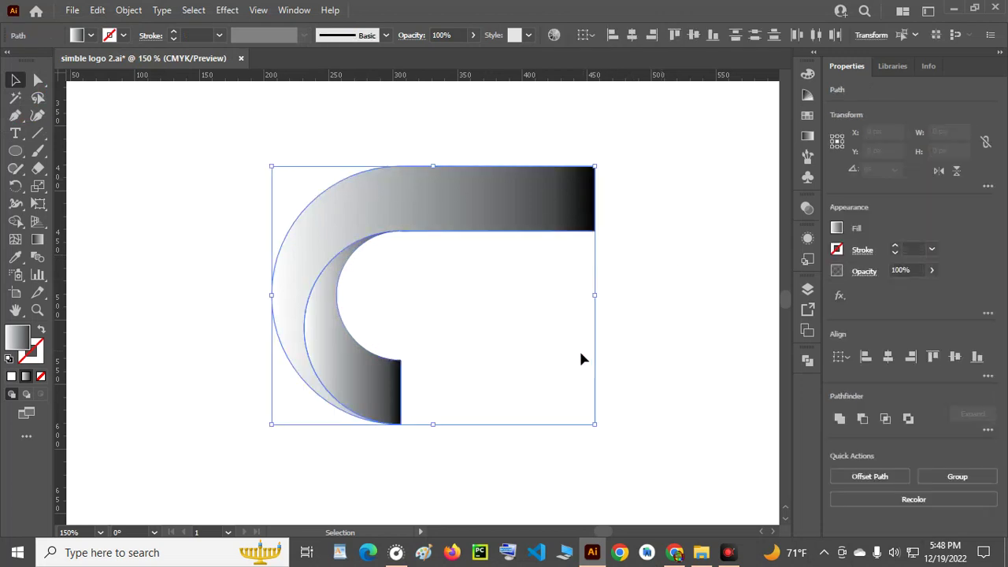
pyautogui.rightClick(436, 204)
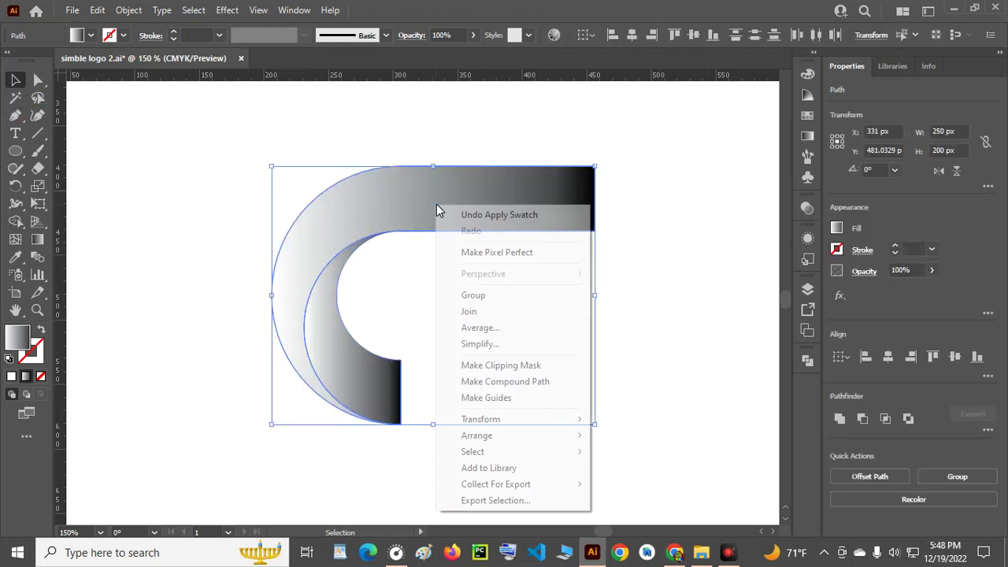
pyautogui.click(490, 298)
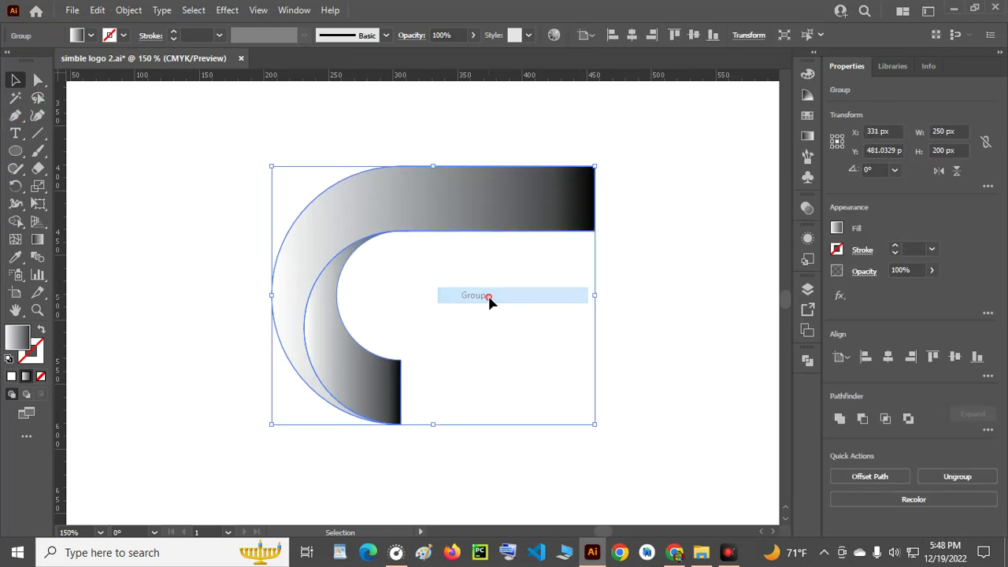
pyautogui.click(631, 293)
pyautogui.moveTo(298, 159); pyautogui.dragTo(578, 315)
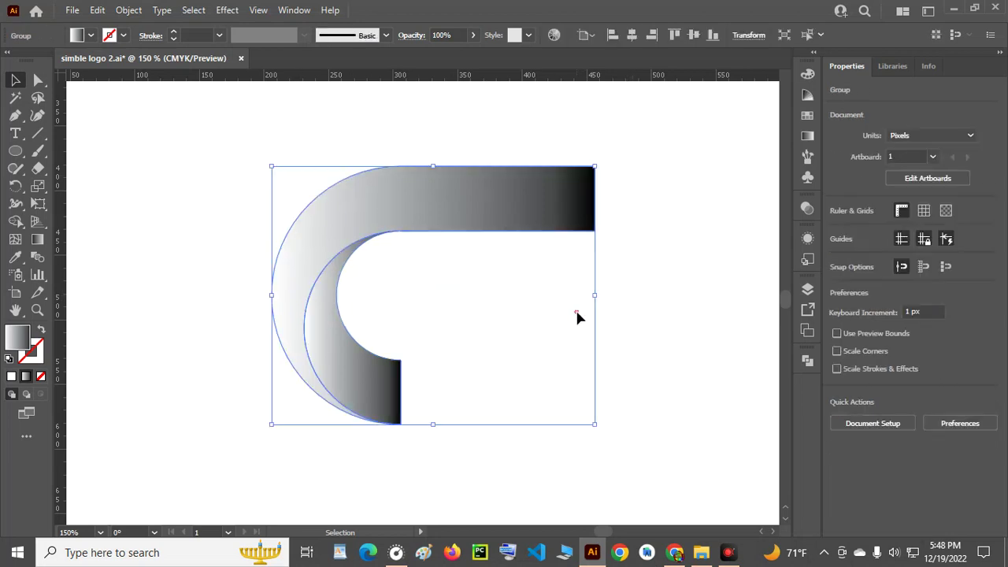
pyautogui.click(634, 273)
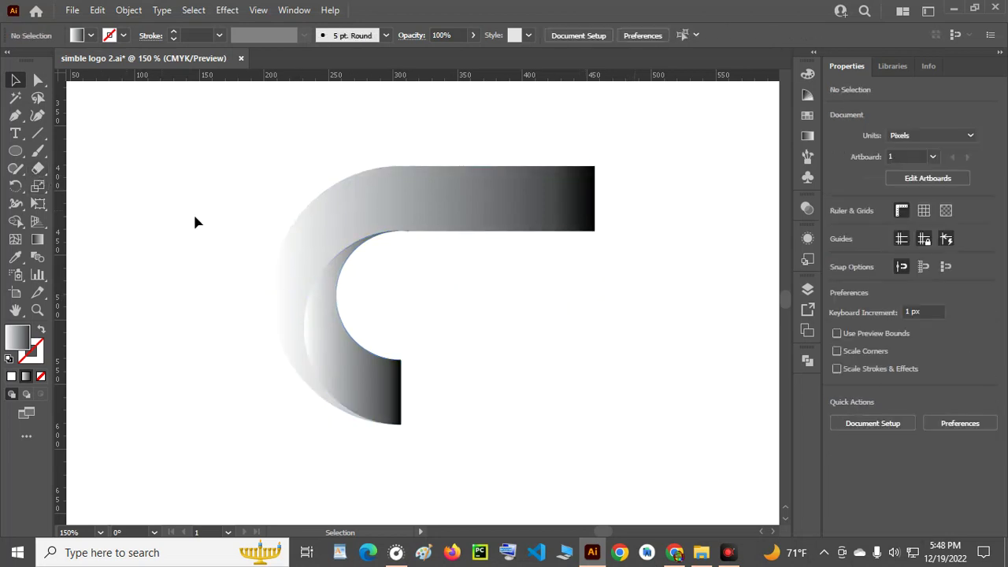
# Draw a 100 × 100 px square beside the hook's opening with the Rectangle tool.
pyautogui.moveTo(14, 151); pyautogui.dragTo(54, 150)
pyautogui.click(529, 265)
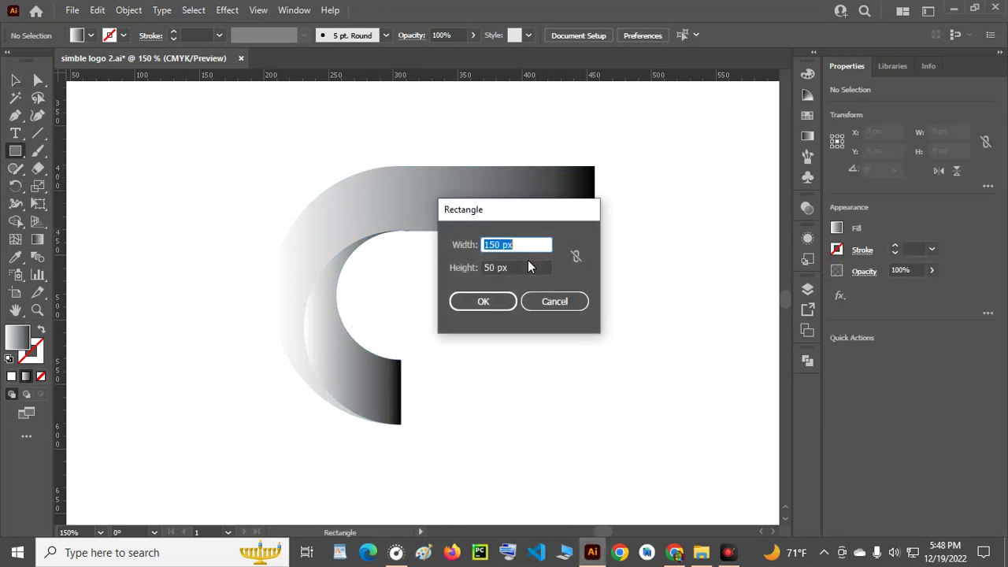
pyautogui.moveTo(524, 219); pyautogui.dragTo(638, 255)
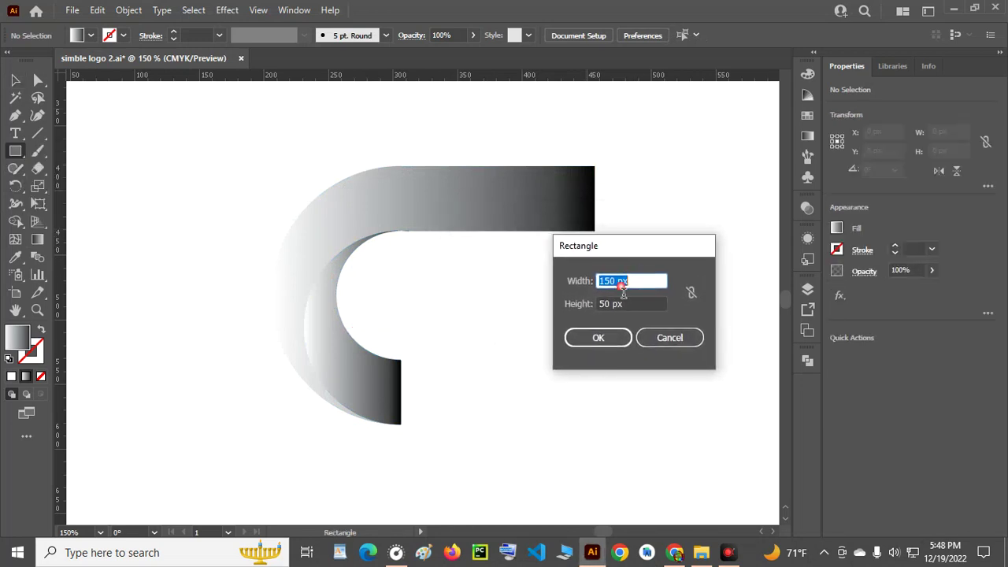
pyautogui.click(617, 284)
pyautogui.press('BackSpace')
pyautogui.press('BackSpace')
pyautogui.write('1')
pyautogui.click(625, 310)
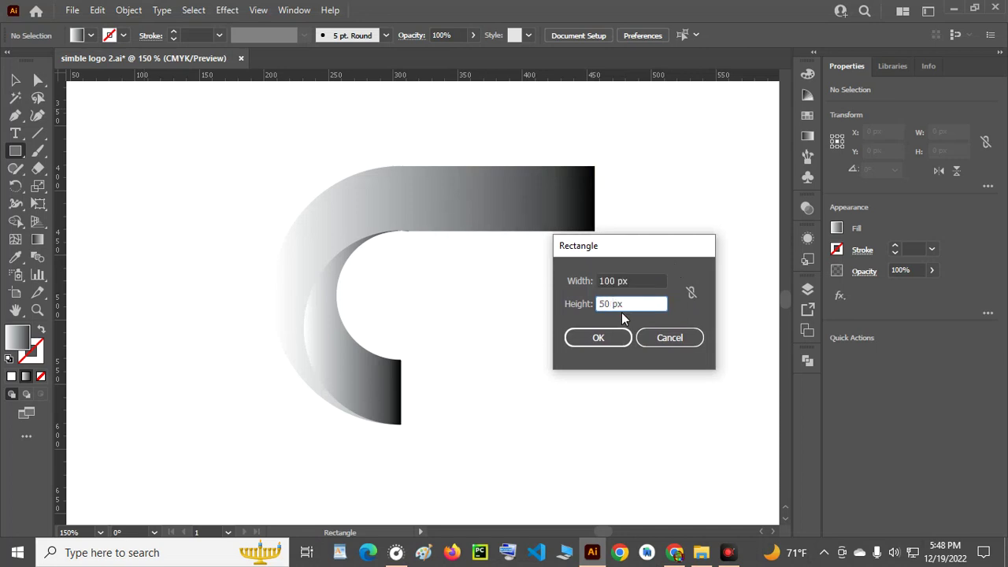
pyautogui.write('100')
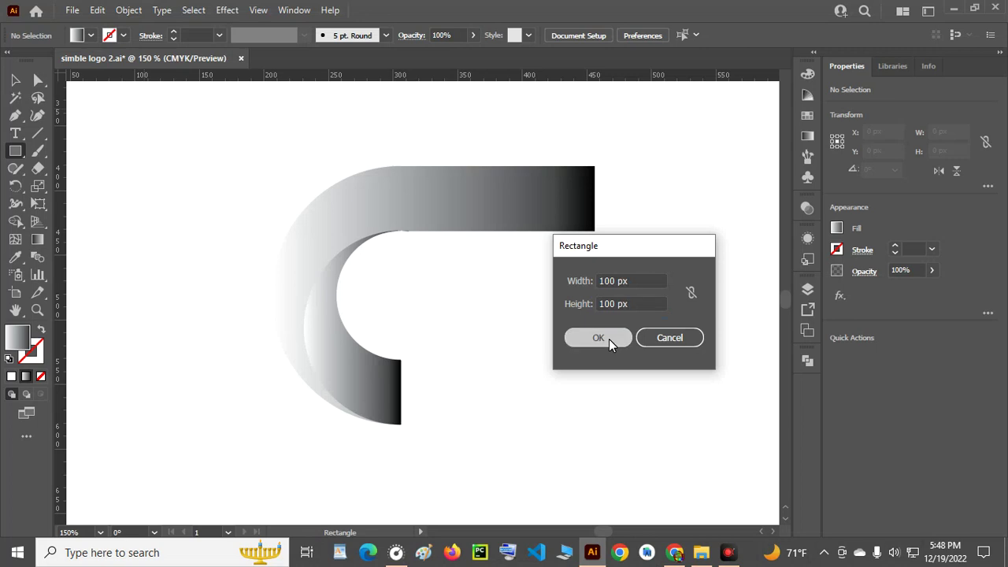
pyautogui.click(603, 337)
# Fill the square with yellow and place it directly beneath the hook's bar, flush with the bar's right end.
pyautogui.click(90, 36)
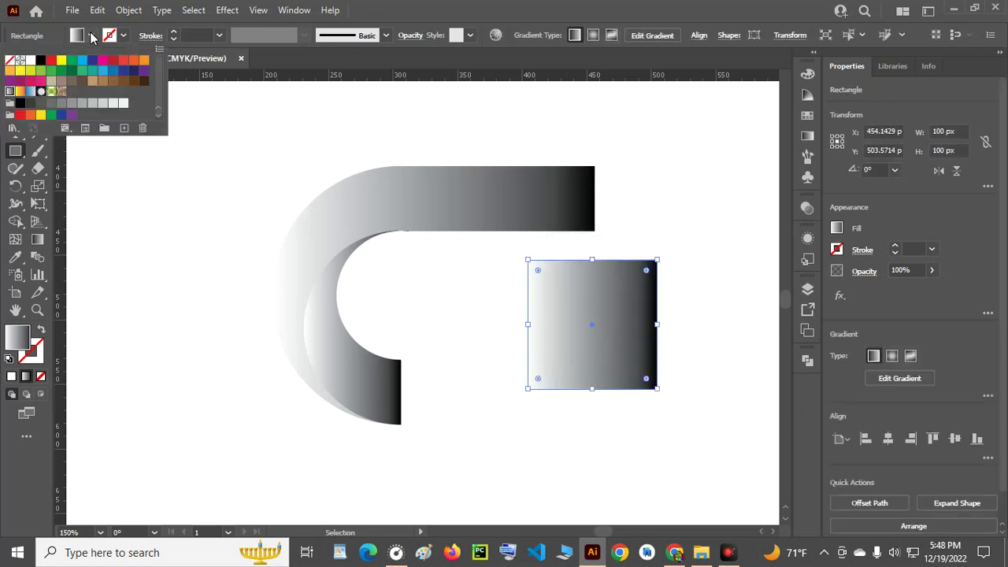
pyautogui.click(67, 68)
pyautogui.press('Escape')
pyautogui.press('v')
pyautogui.moveTo(635, 298); pyautogui.dragTo(574, 272)
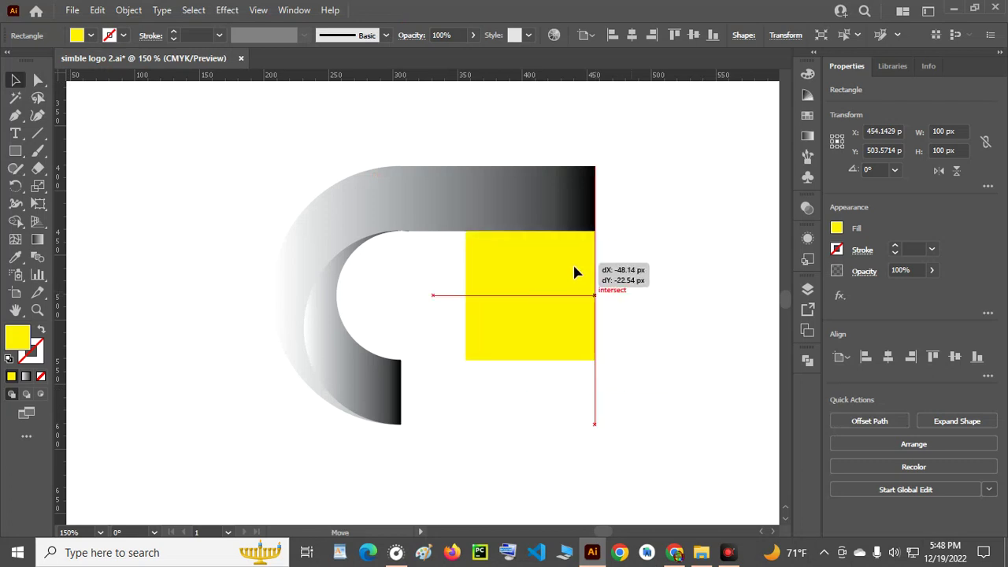
pyautogui.moveTo(574, 267); pyautogui.dragTo(574, 268)
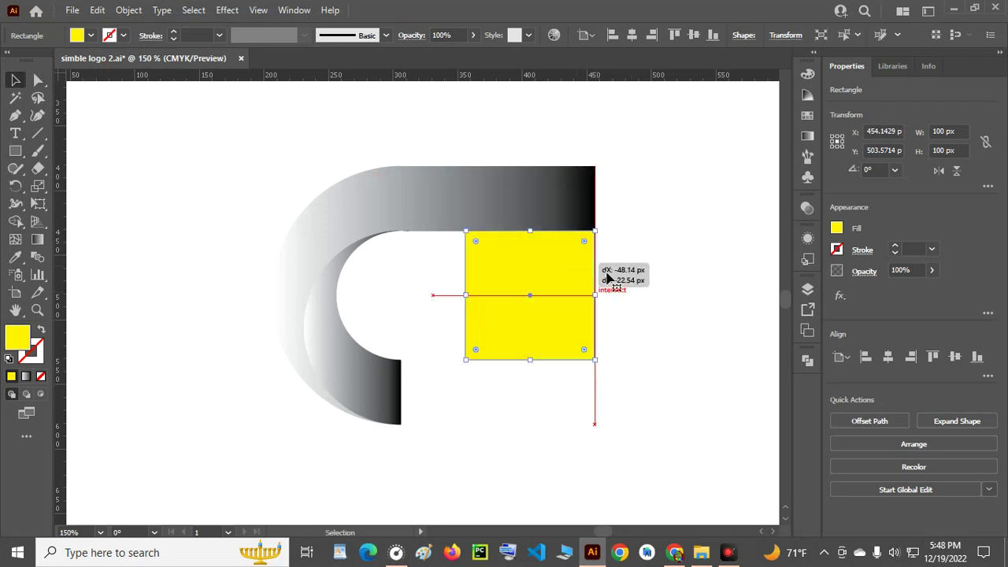
pyautogui.click(189, 169)
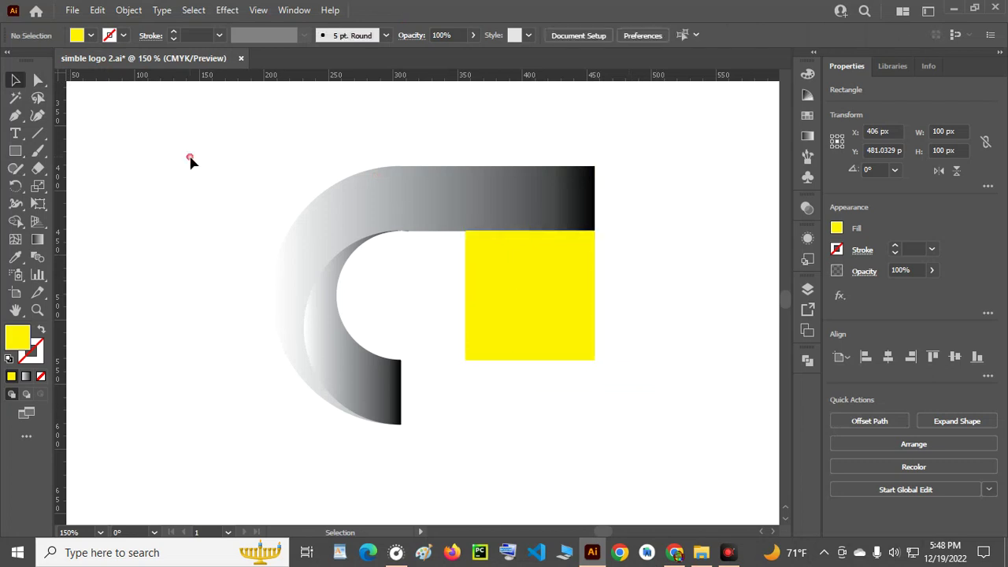
# Select the hook and the yellow square, and make a copy rotated 90° about the square's center.
pyautogui.moveTo(198, 120); pyautogui.dragTo(255, 103)
pyautogui.moveTo(591, 432); pyautogui.dragTo(592, 431)
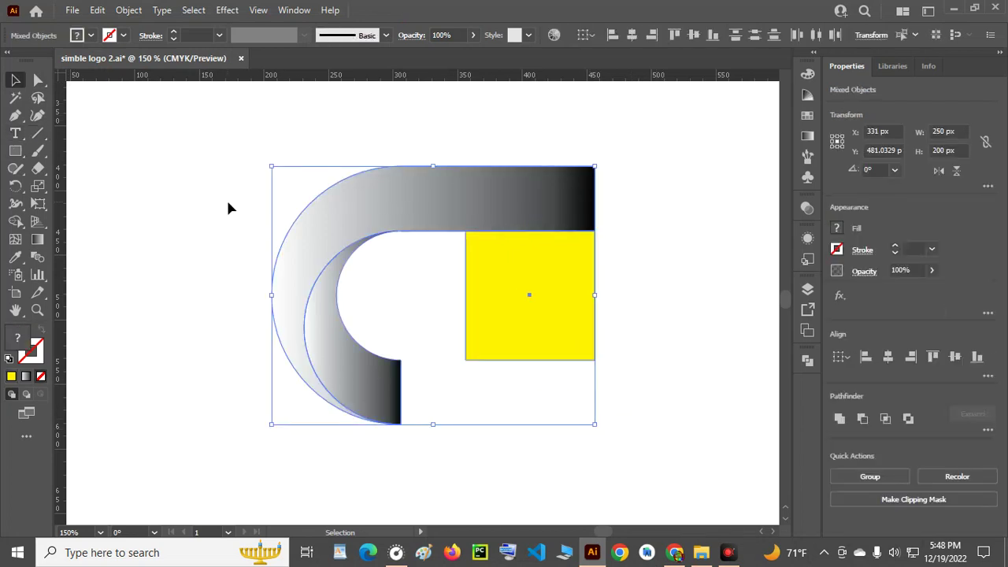
pyautogui.click(15, 186)
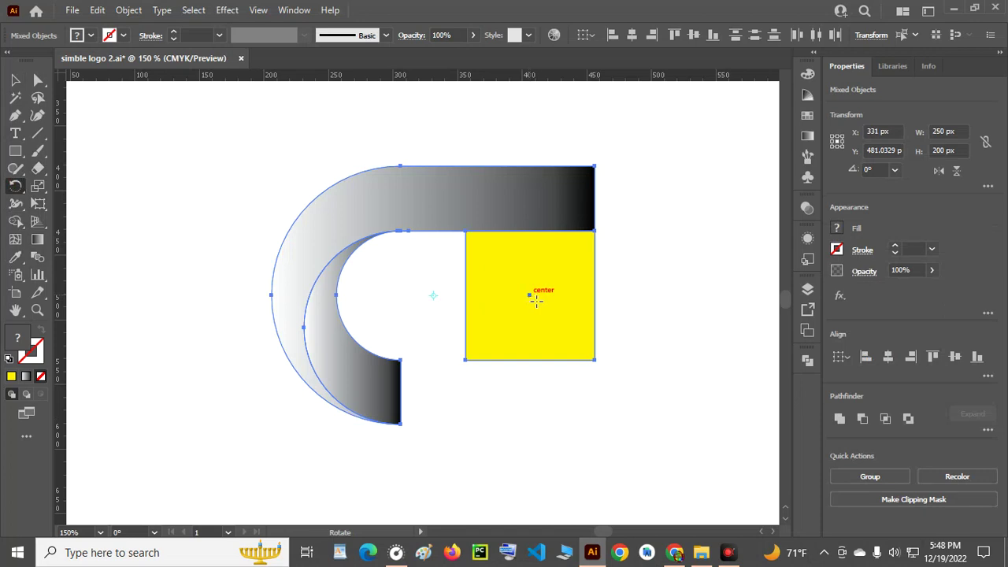
pyautogui.keyDown('alt'); pyautogui.click(530, 295); pyautogui.keyUp('alt')
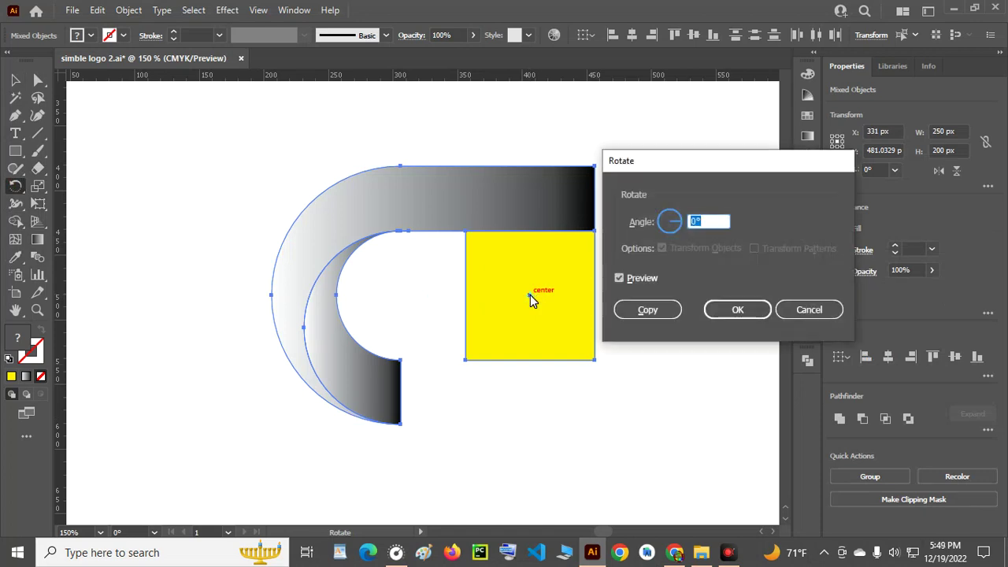
pyautogui.write('9')
pyautogui.click(660, 310)
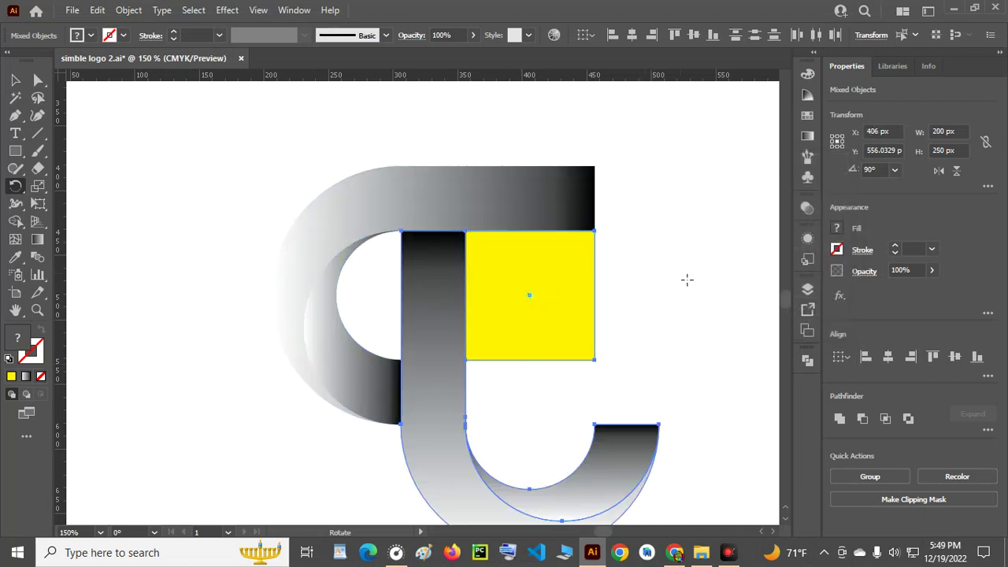
# Repeat the rotated copy twice to complete the four-band interlaced knot around the square.
pyautogui.press('v')
pyautogui.press('r')
pyautogui.scroll(-3, 677, 276)
pyautogui.scroll(1, 676, 267)
pyautogui.press('v')
pyautogui.hotkey('ctrl', 'd')
pyautogui.hotkey('ctrl', 'd')
pyautogui.press('r')
pyautogui.scroll(2, 532, 323)
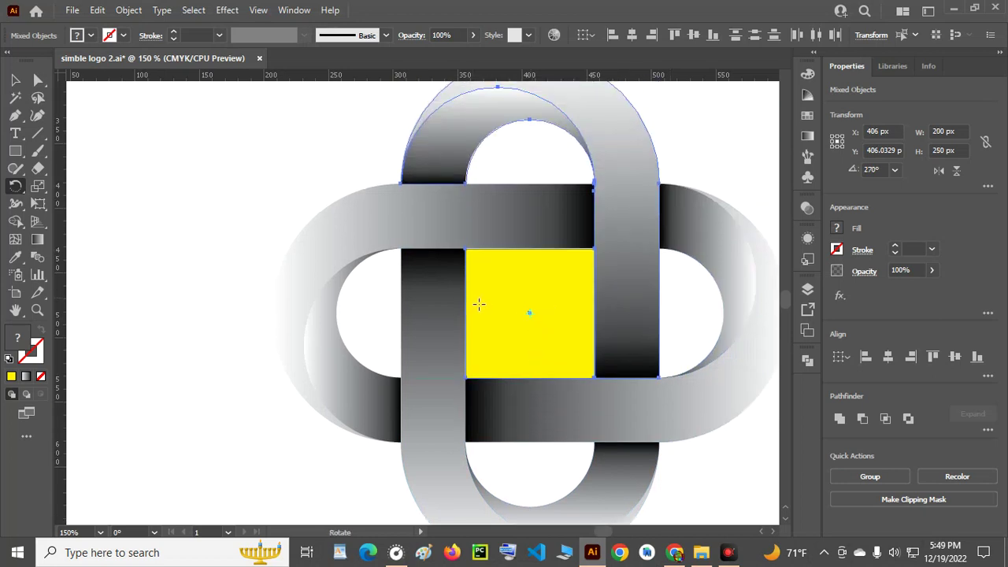
pyautogui.scroll(-2, 479, 304)
pyautogui.scroll(1, 482, 302)
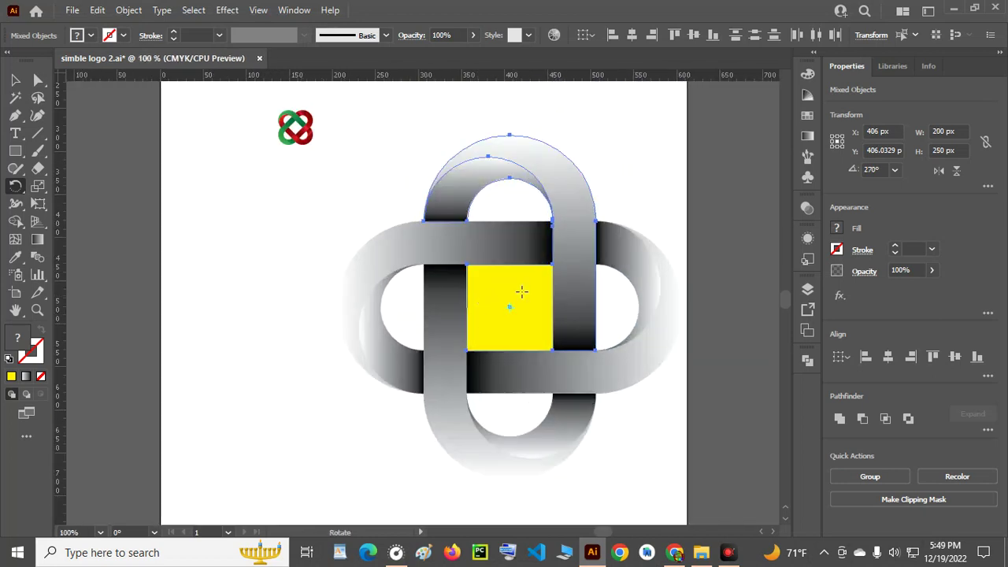
# Delete all the stacked yellow squares from the center of the knot.
pyautogui.click(15, 80)
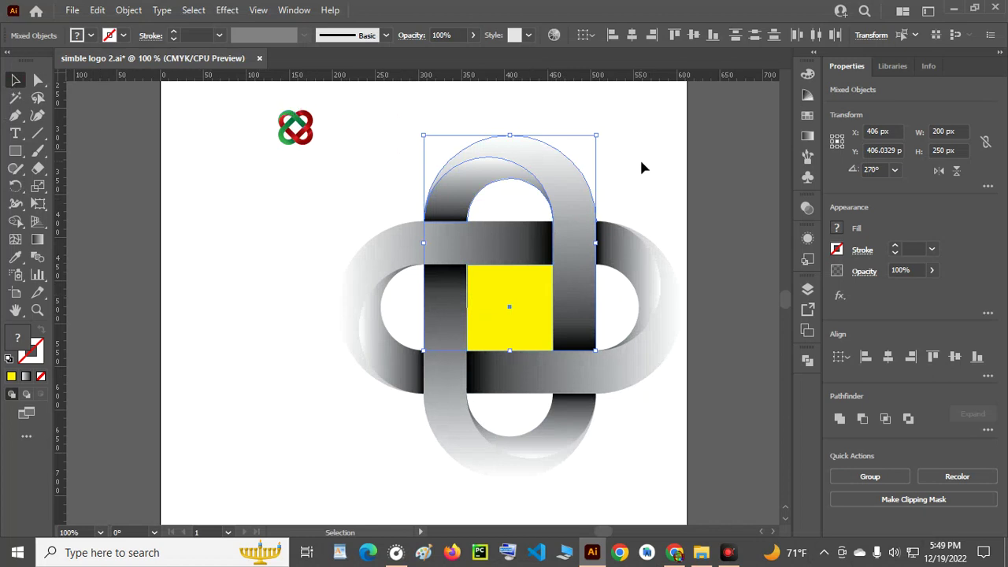
pyautogui.click(641, 167)
pyautogui.click(515, 303)
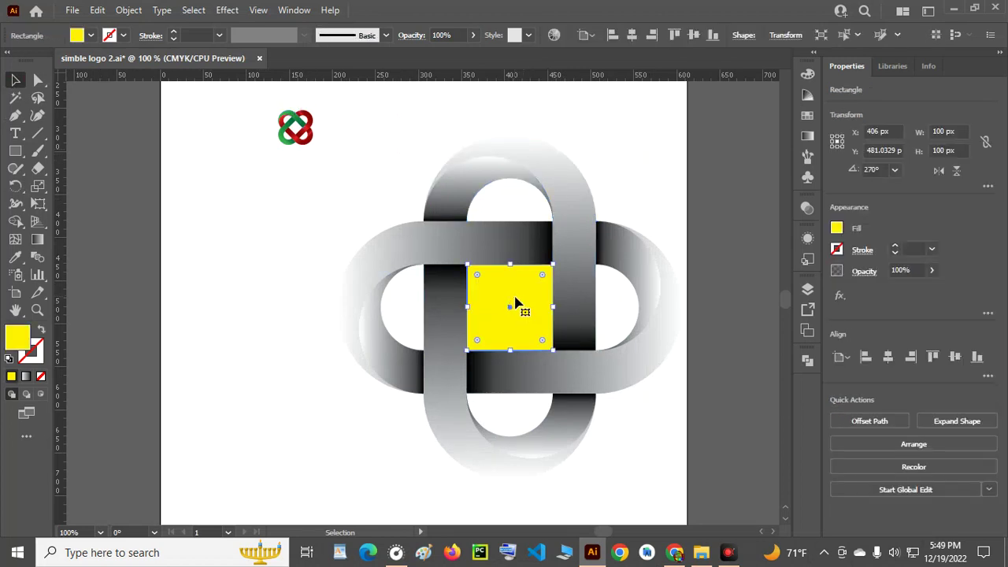
pyautogui.hotkey('ctrl', 'shift', 'a')
pyautogui.click(512, 307)
pyautogui.hotkey('ctrl', 'shift', 'a')
pyautogui.click(511, 309)
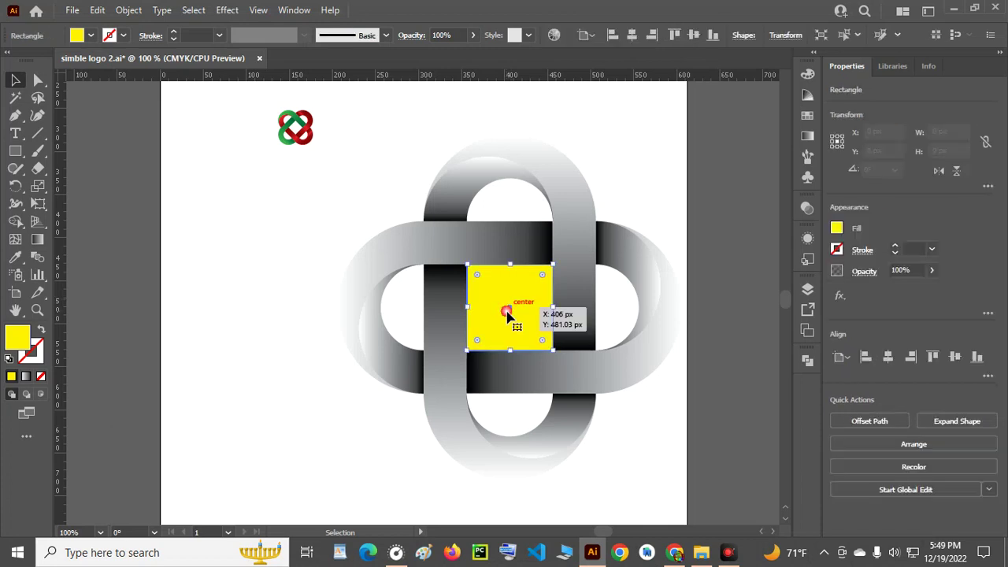
pyautogui.click(162, 234)
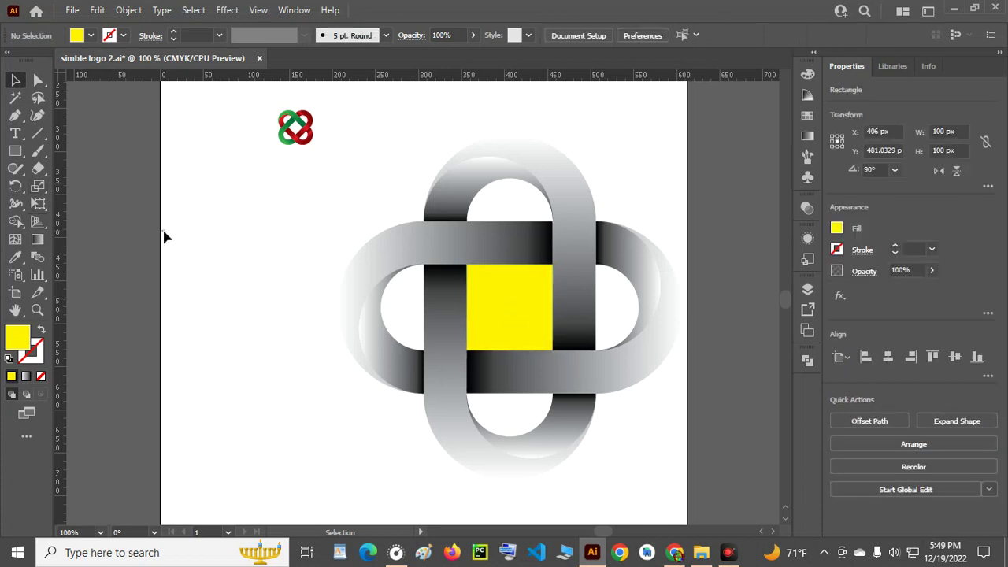
pyautogui.click(520, 309)
pyautogui.hotkey('ctrl', 'shift', 'a')
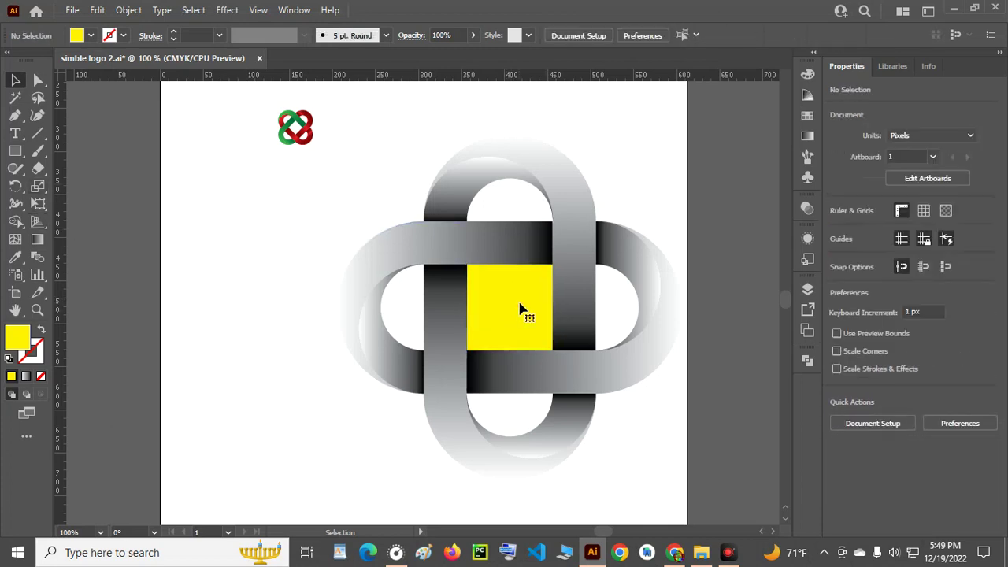
pyautogui.rightClick(521, 307)
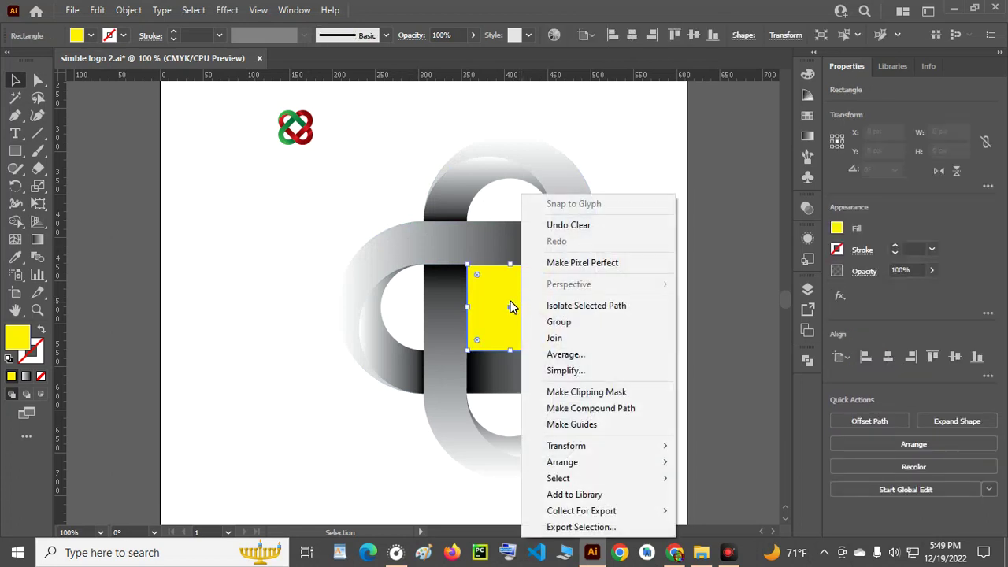
pyautogui.click(508, 303)
pyautogui.moveTo(508, 303); pyautogui.dragTo(233, 221)
pyautogui.click(276, 384)
pyautogui.press('Delete')
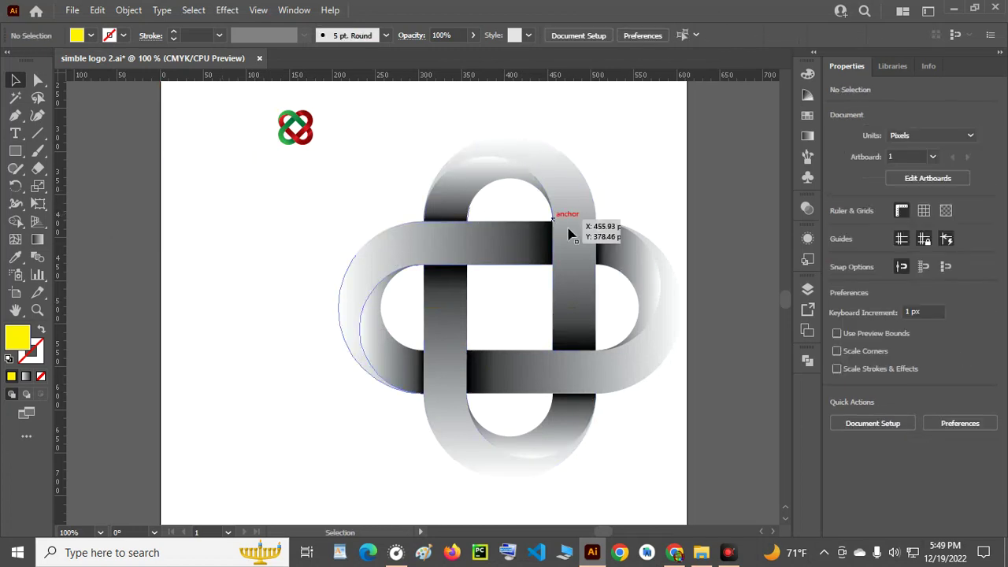
# Select the four hook groups and move the whole knot left to the middle of the artboard.
pyautogui.moveTo(383, 142); pyautogui.dragTo(640, 440)
pyautogui.moveTo(567, 339); pyautogui.dragTo(501, 348)
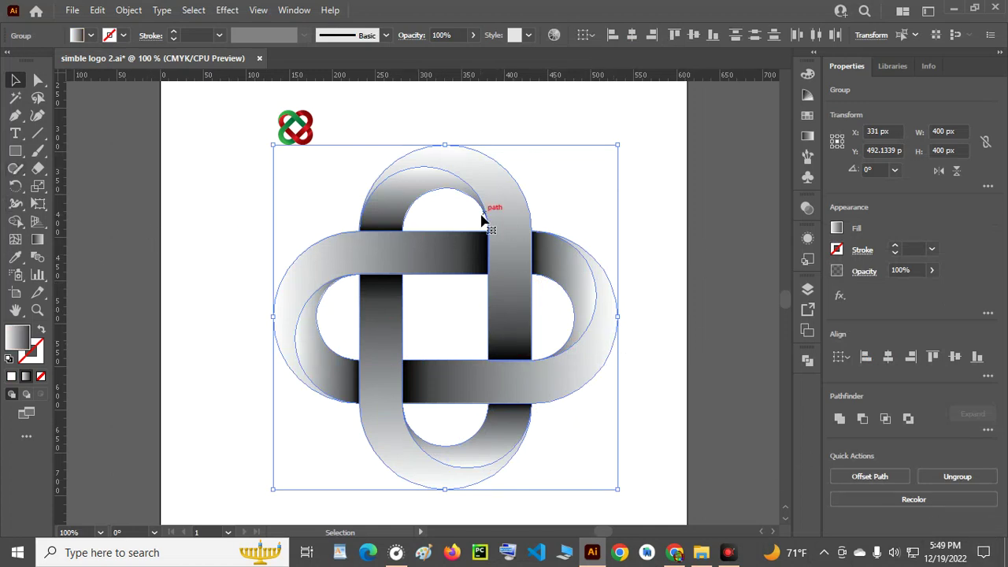
# Sample the red gradient from the small reference logo with the Eyedropper to fill all four bands of the knot.
pyautogui.click(15, 256)
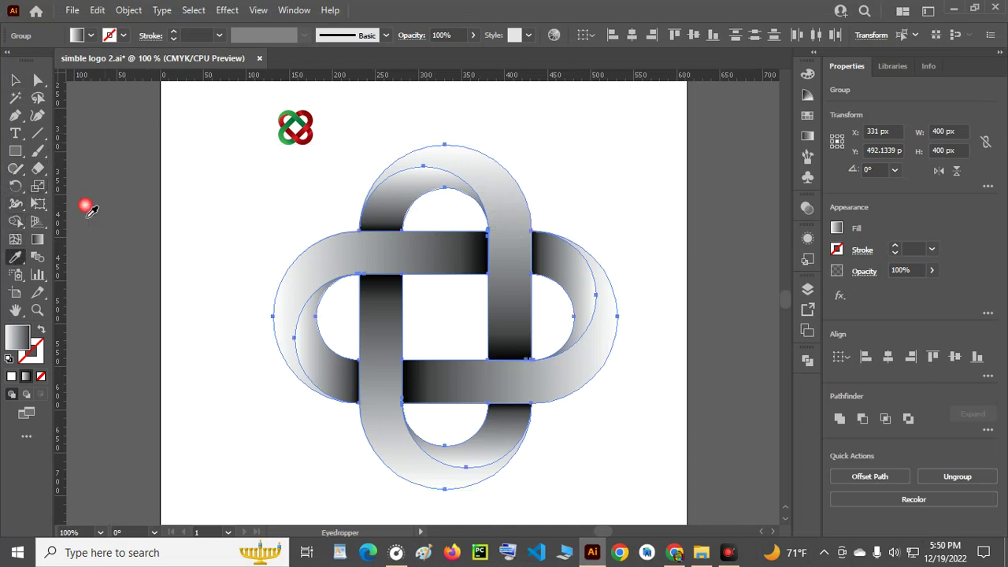
pyautogui.click(317, 129)
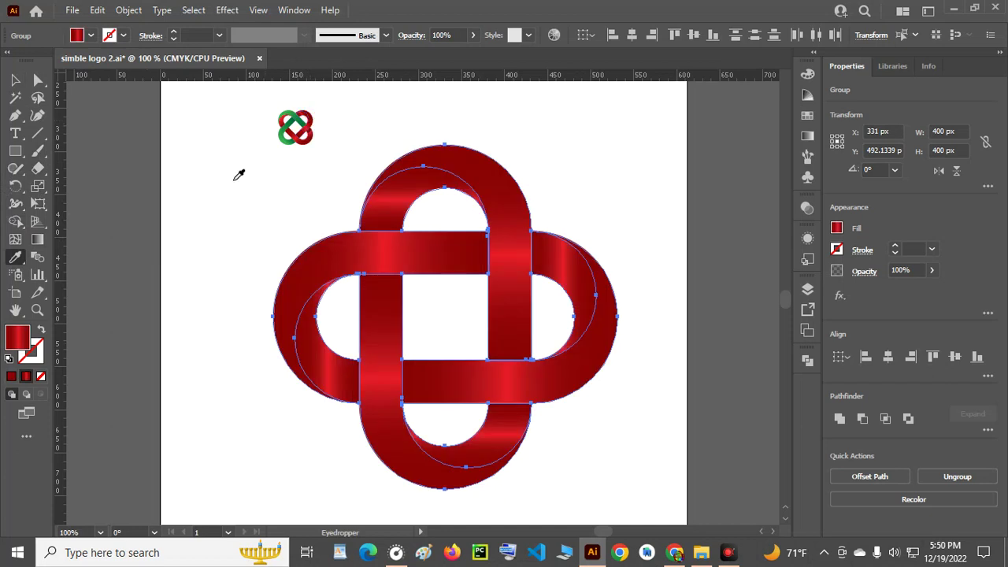
pyautogui.press('v')
pyautogui.click(180, 183)
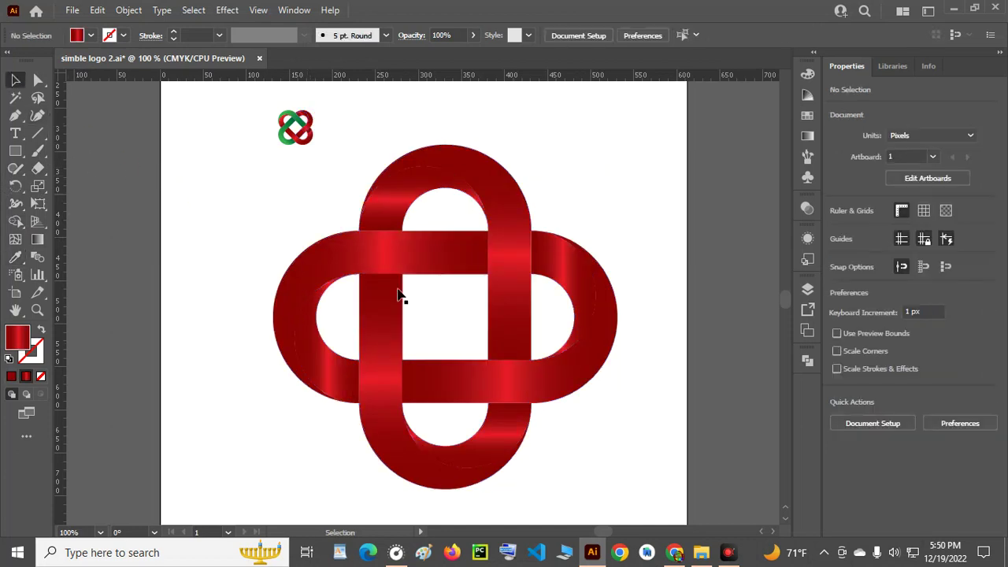
# Examine the CMYK colour values of the middle and starting stops in the upper band's red gradient.
pyautogui.click(507, 228)
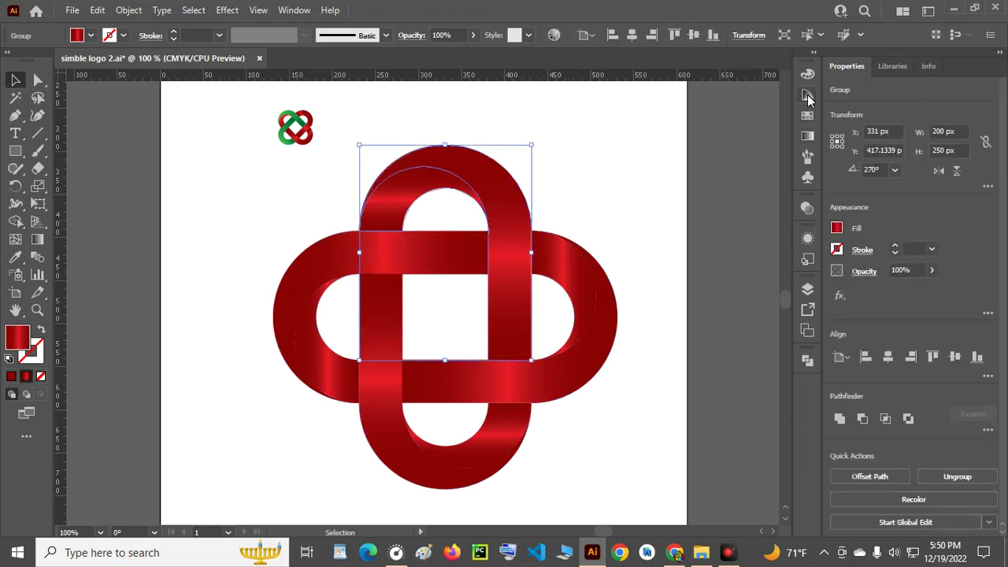
pyautogui.click(807, 137)
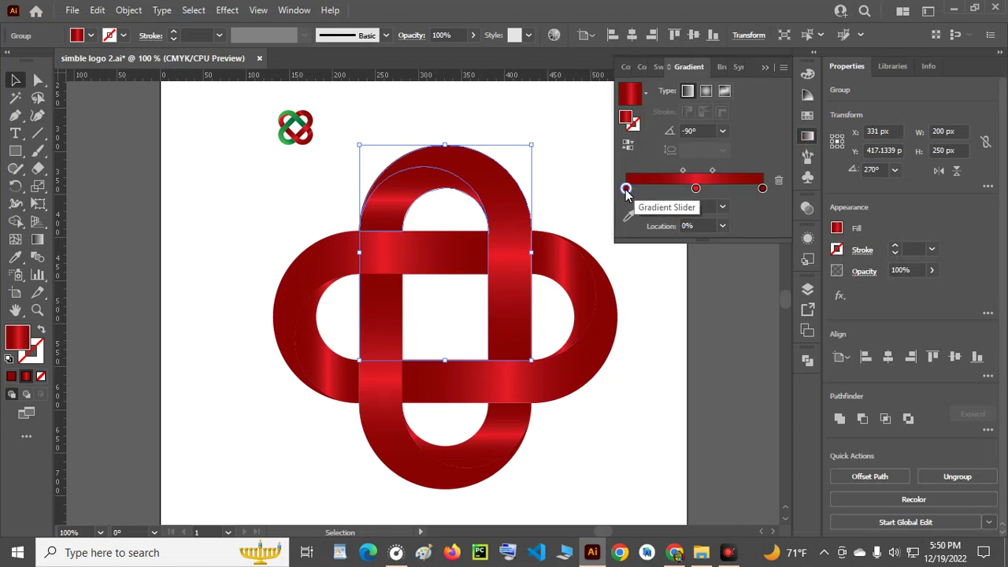
pyautogui.doubleClick(695, 189)
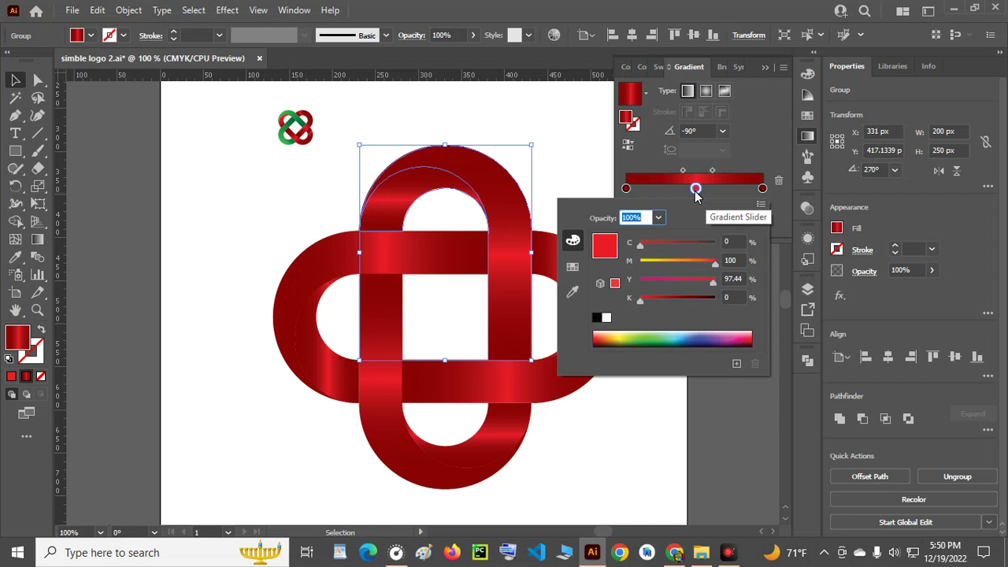
pyautogui.click(627, 189)
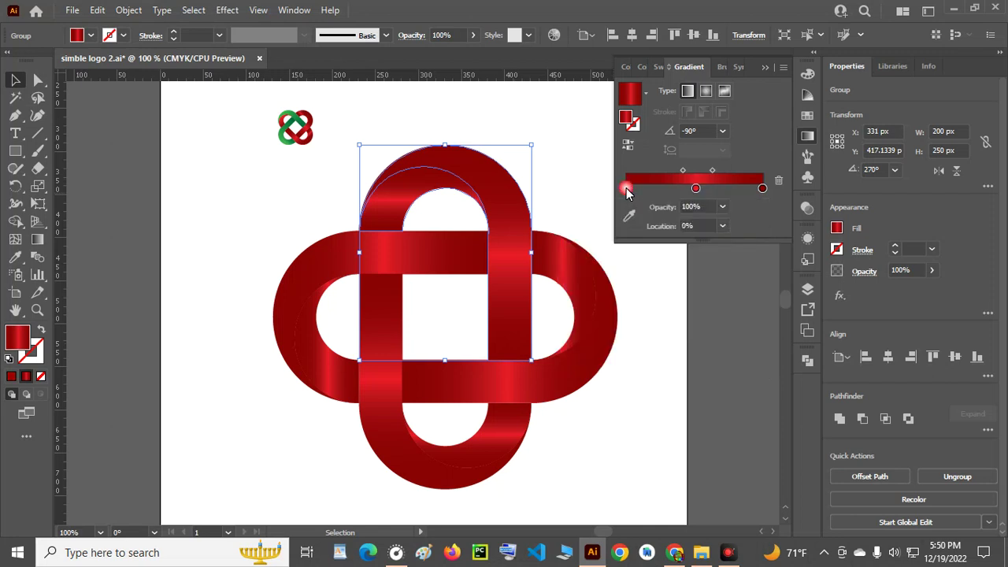
pyautogui.doubleClick(626, 189)
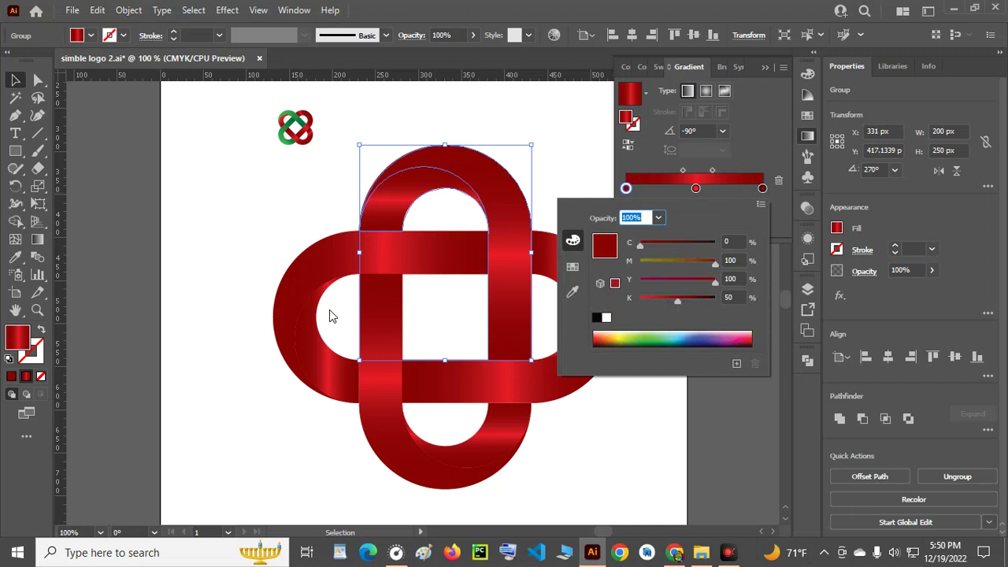
pyautogui.click(432, 109)
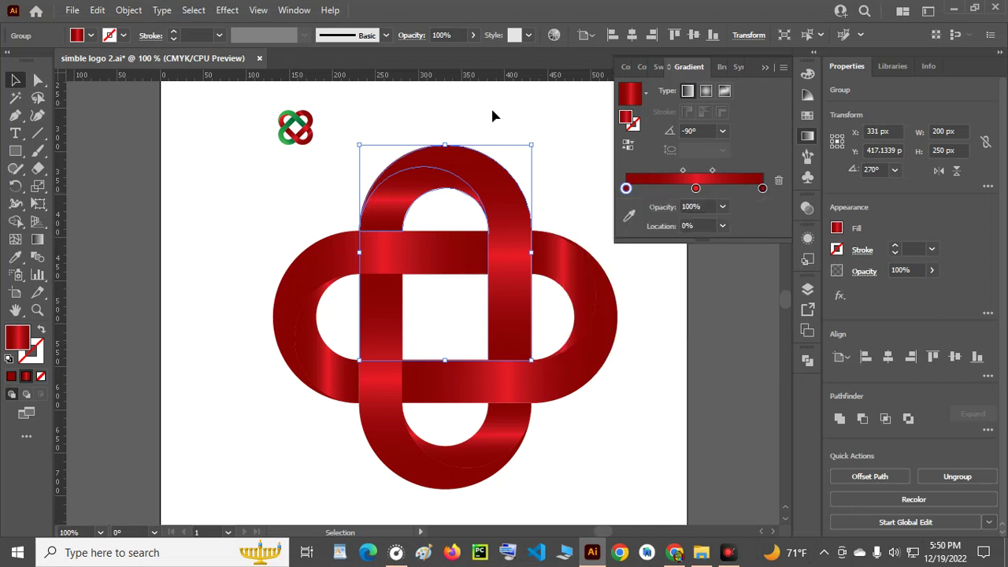
pyautogui.click(768, 68)
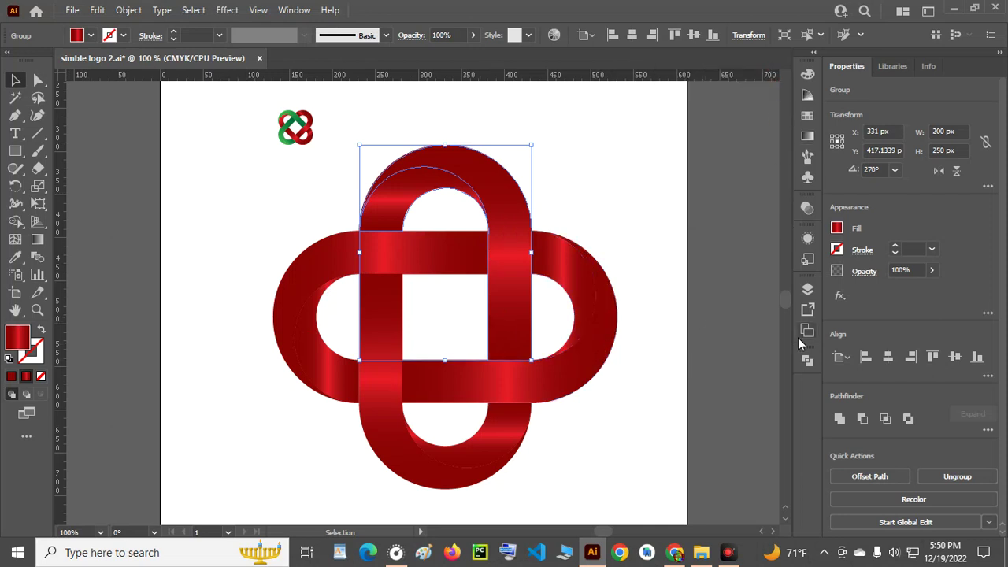
pyautogui.click(607, 177)
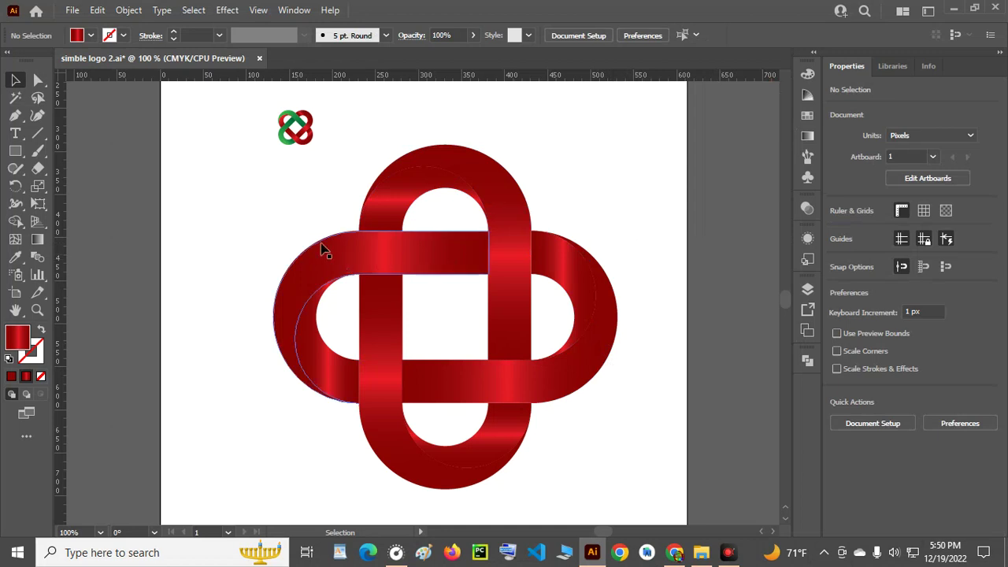
# Recolor the knot's left band with the green gradient sampled from the reference logo.
pyautogui.click(383, 267)
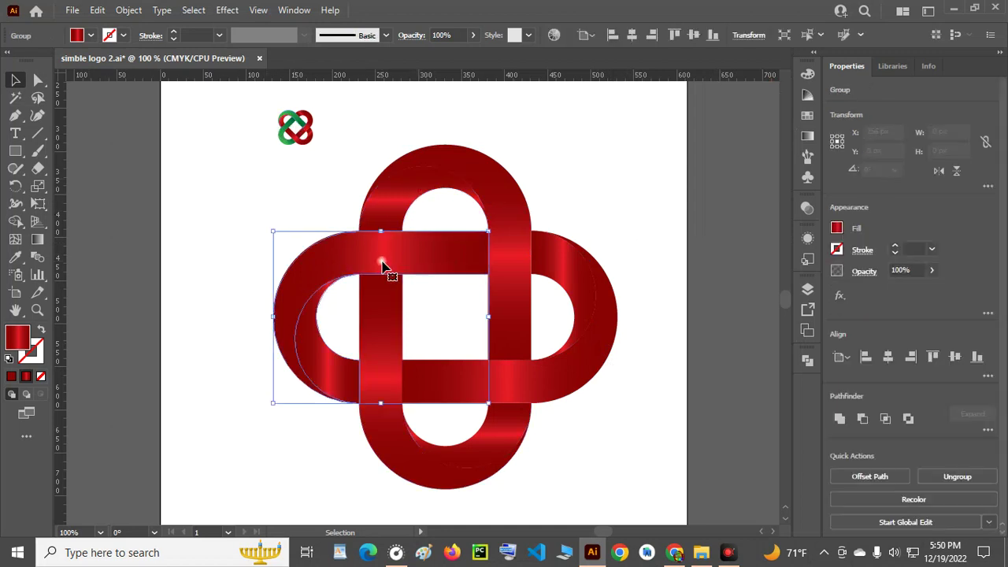
pyautogui.click(15, 257)
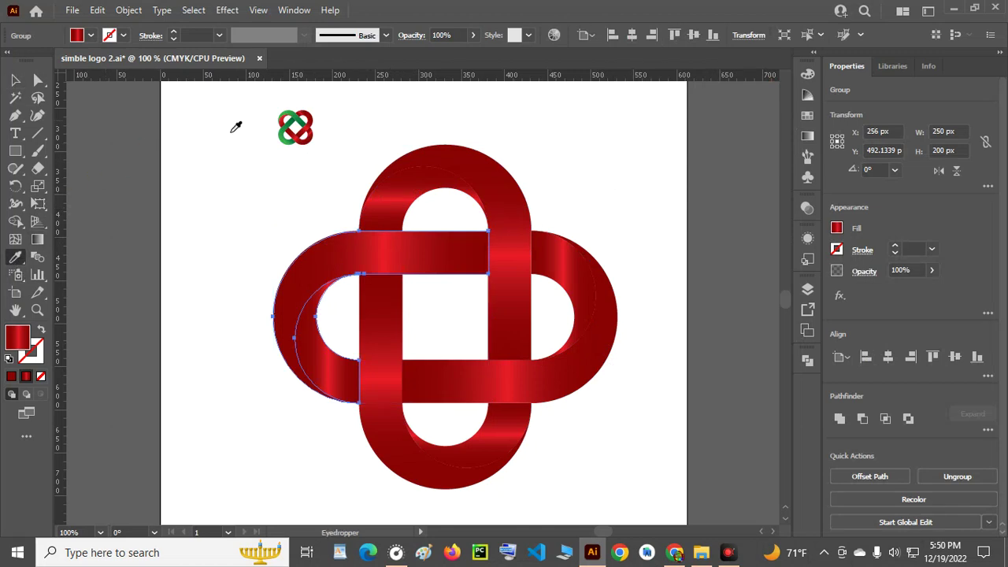
pyautogui.click(294, 122)
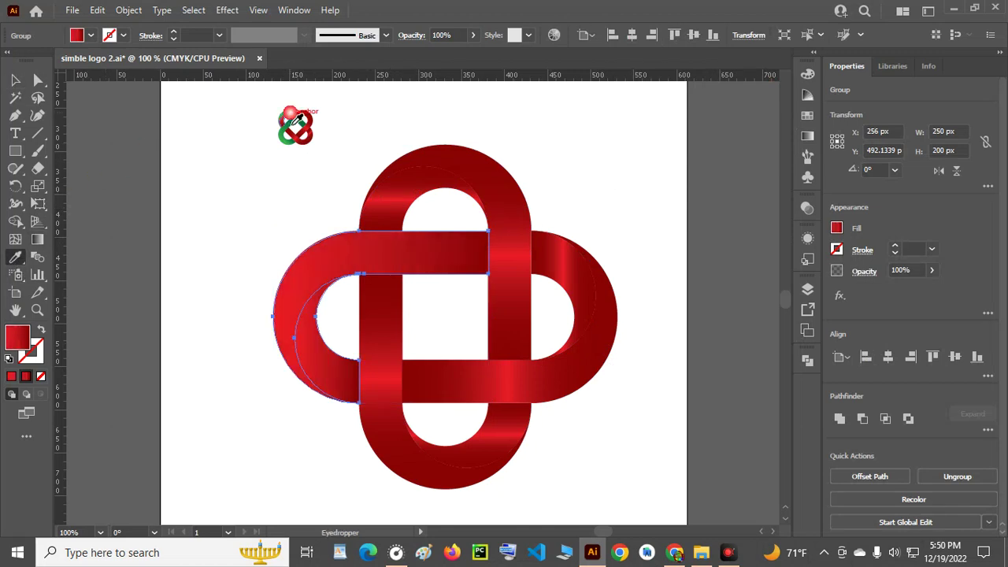
pyautogui.click(303, 124)
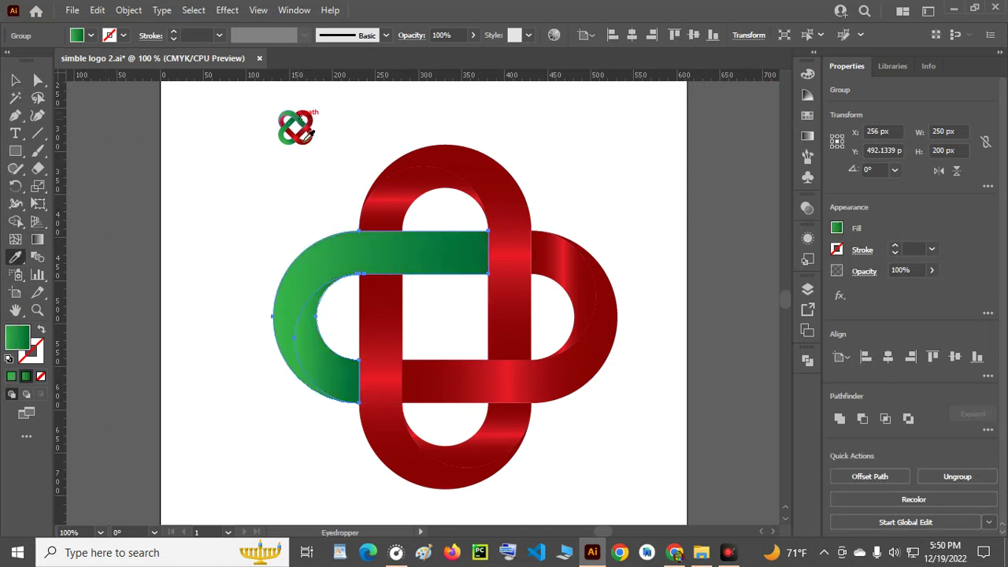
pyautogui.click(15, 80)
# Select all four bands and rotate the whole knot 45° counterclockwise to match the reference's diagonal orientation.
pyautogui.click(379, 353)
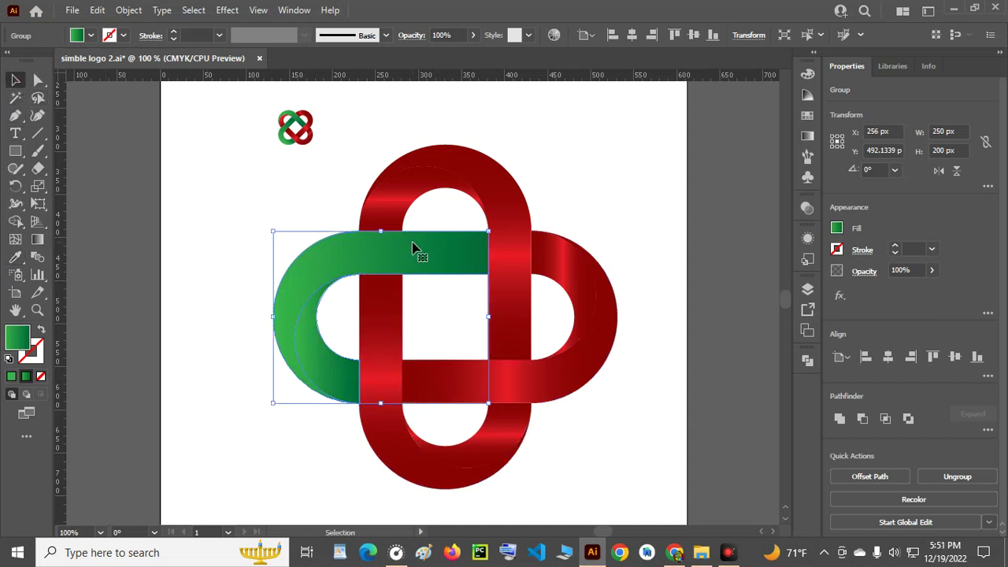
pyautogui.click(378, 340)
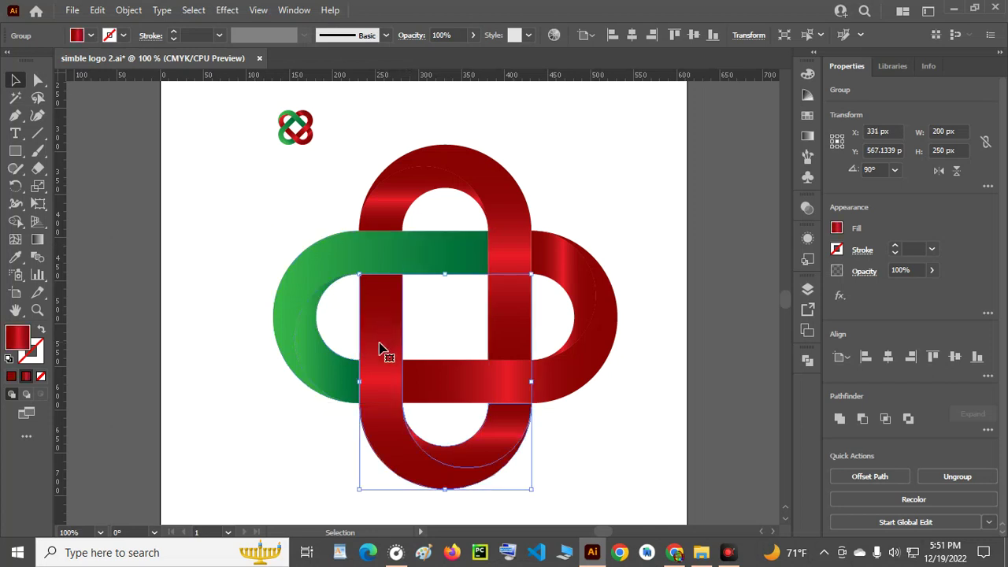
pyautogui.click(417, 186)
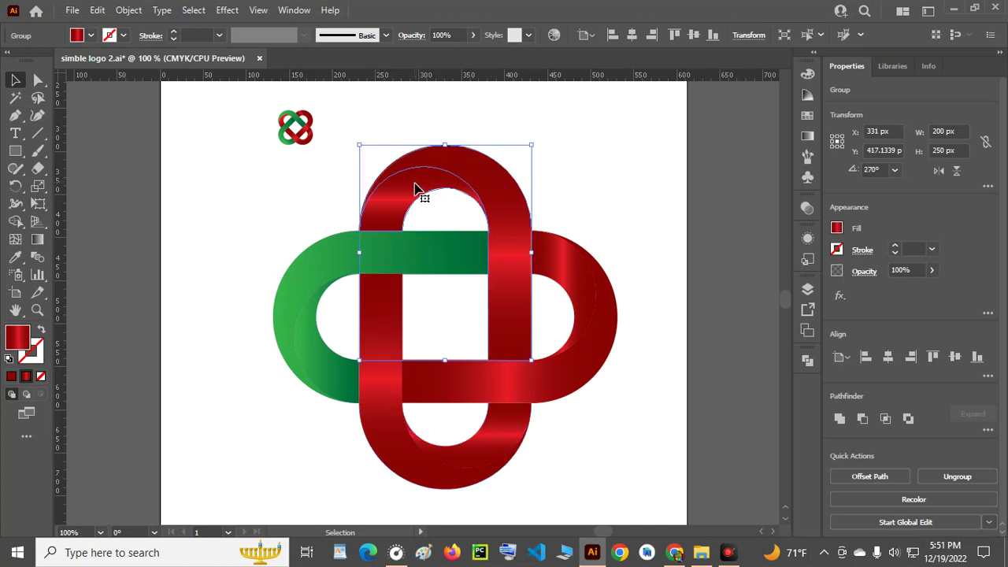
pyautogui.click(579, 155)
pyautogui.moveTo(263, 188); pyautogui.dragTo(586, 457)
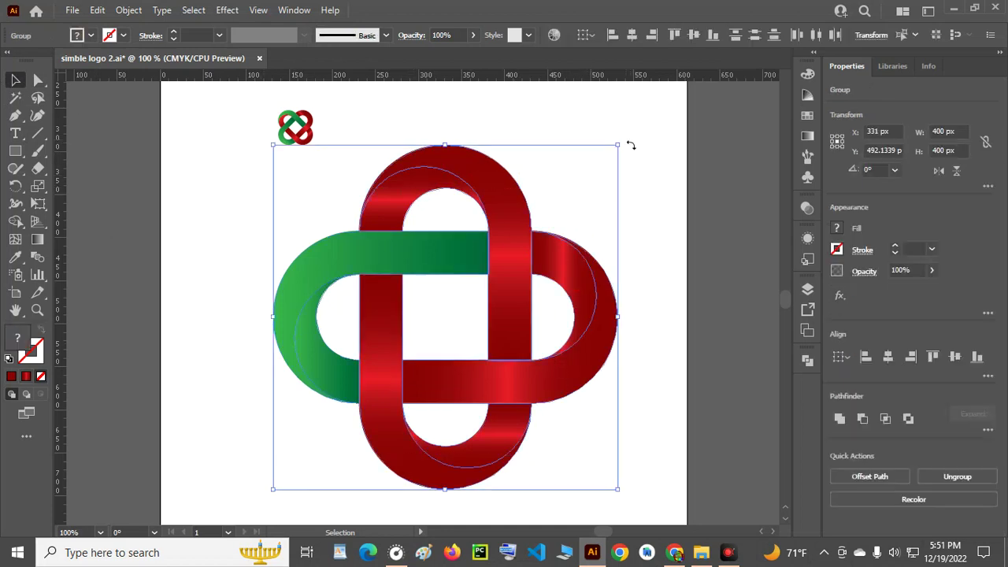
pyautogui.moveTo(627, 144); pyautogui.dragTo(394, 127)
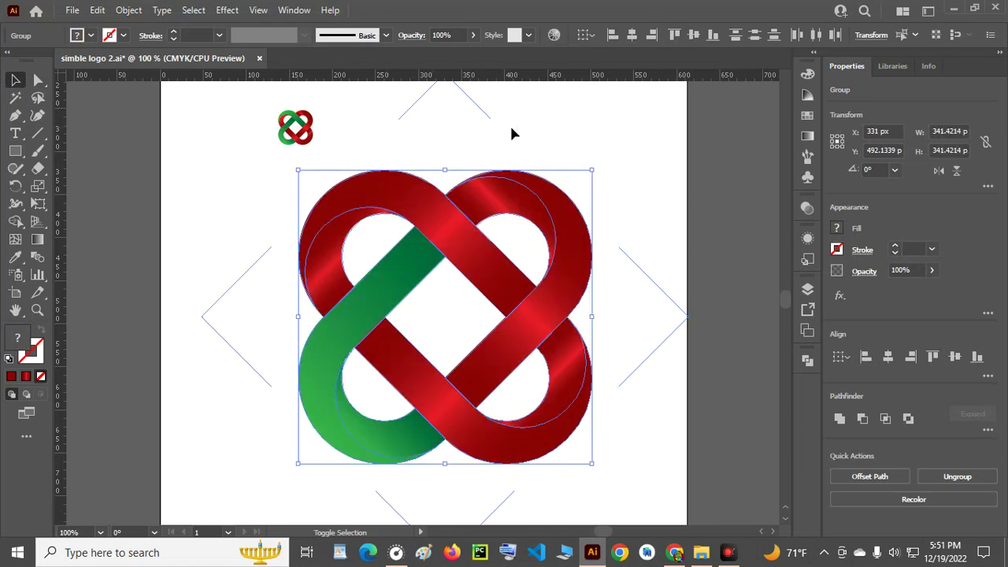
pyautogui.click(630, 445)
pyautogui.click(644, 249)
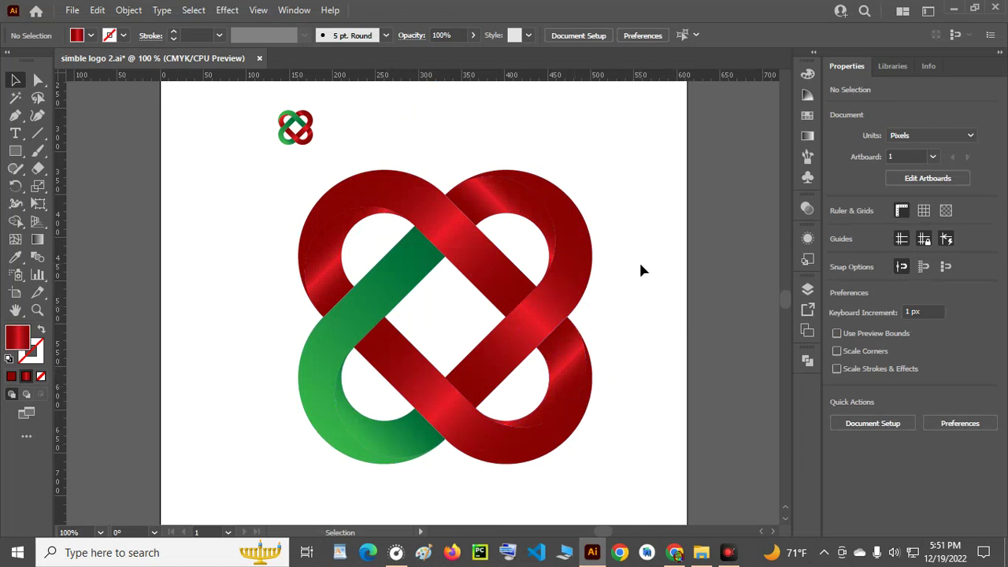
# Fill the knot's upper-left band with the reference logo's green gradient using the Eyedropper.
pyautogui.click(422, 214)
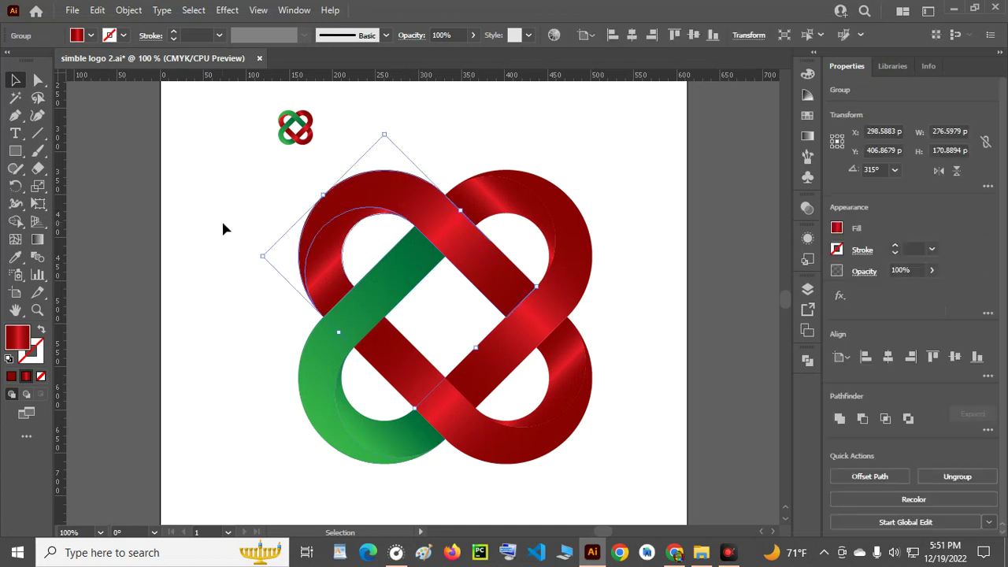
pyautogui.click(14, 256)
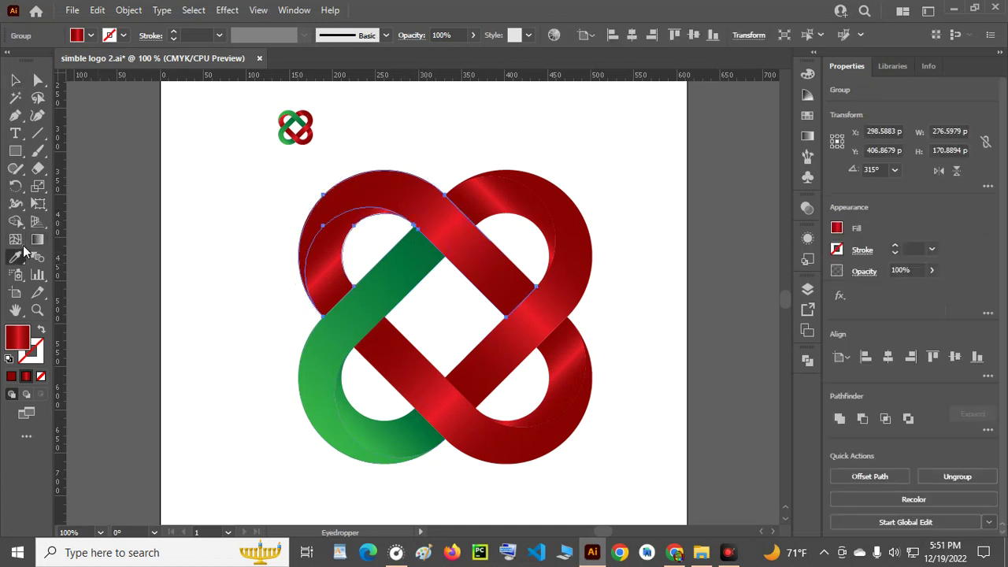
pyautogui.click(297, 121)
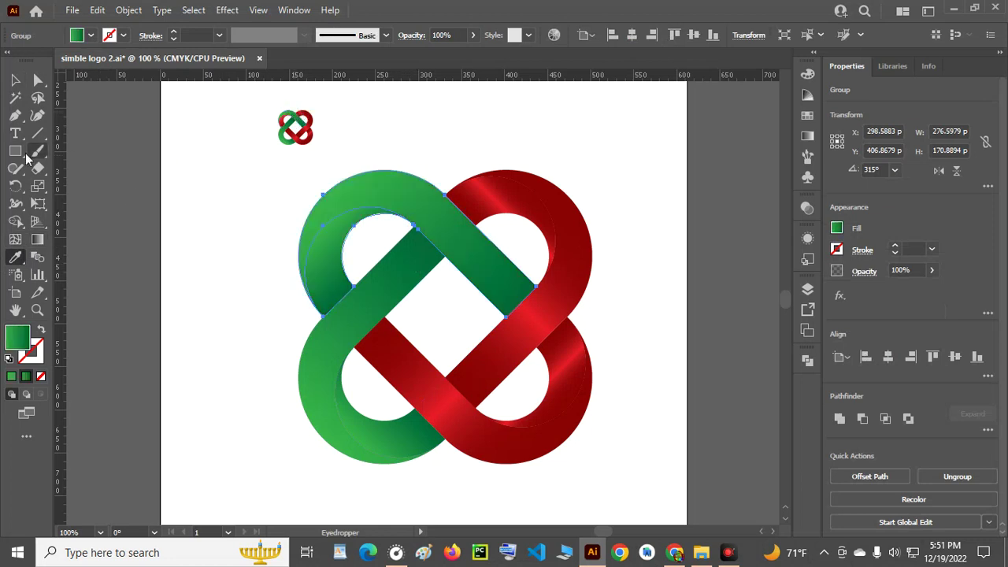
pyautogui.click(15, 80)
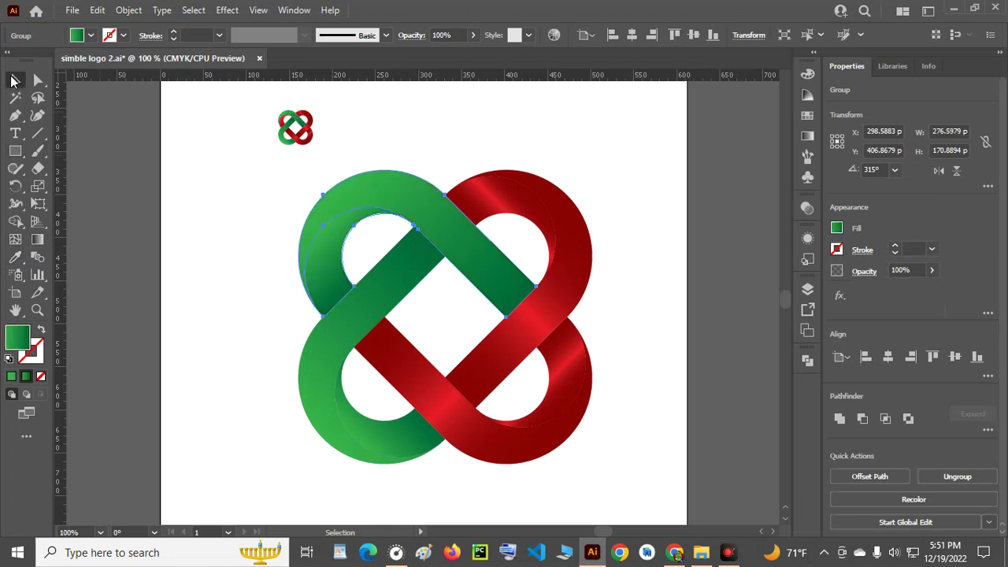
pyautogui.click(499, 140)
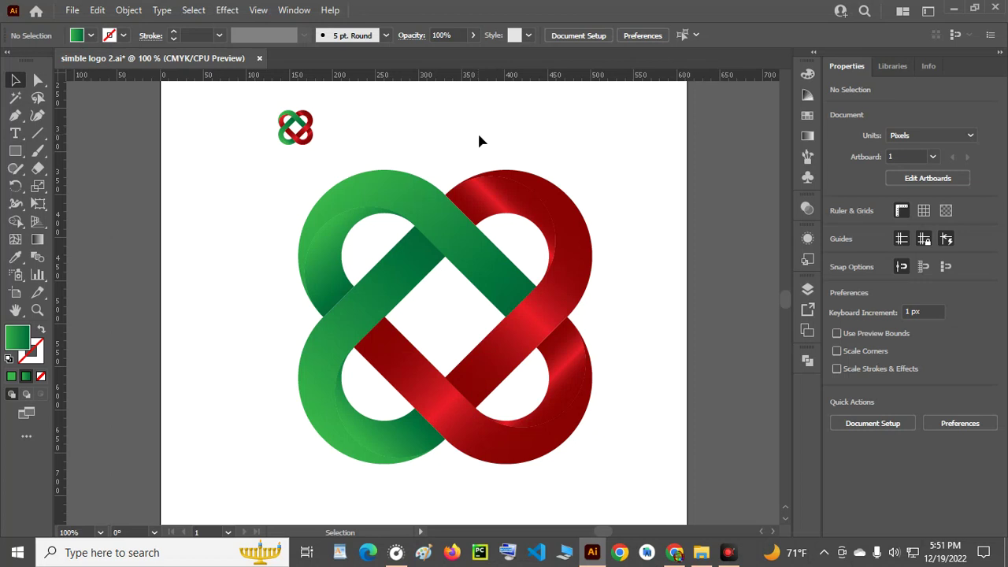
# Examine the CMYK colour values of both stops in the upper-left band's green gradient.
pyautogui.scroll(-1, 607, 299)
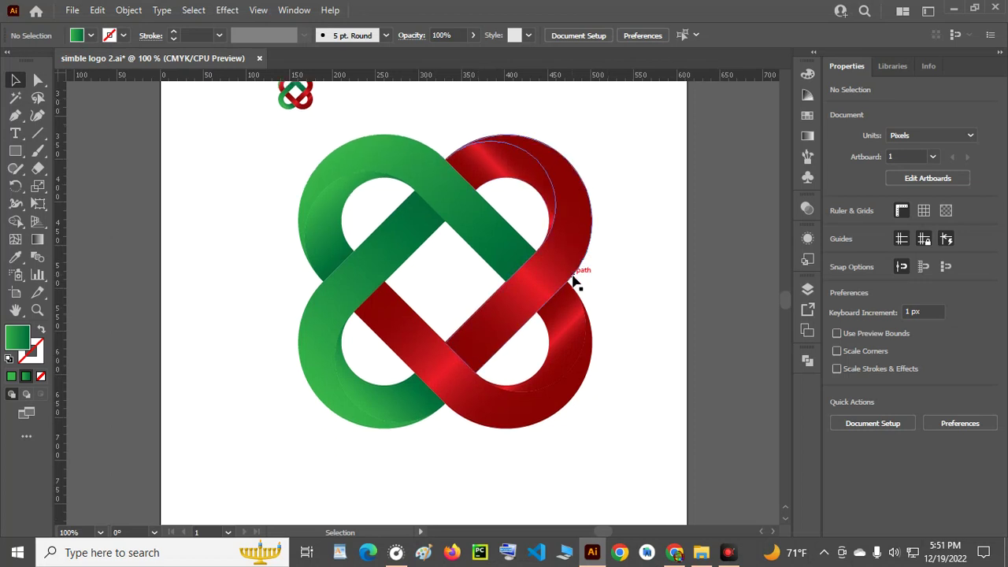
pyautogui.scroll(1, 467, 315)
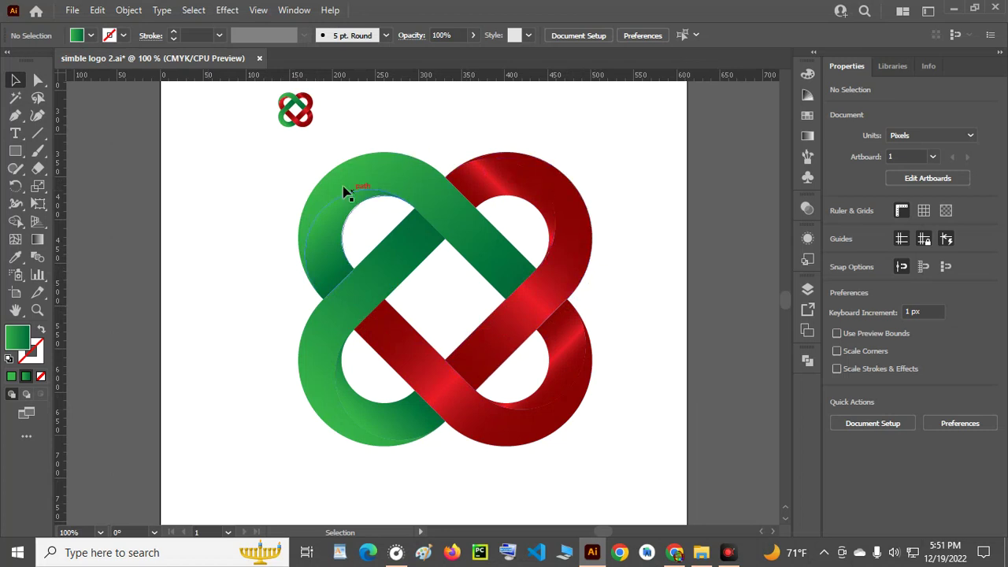
pyautogui.click(398, 188)
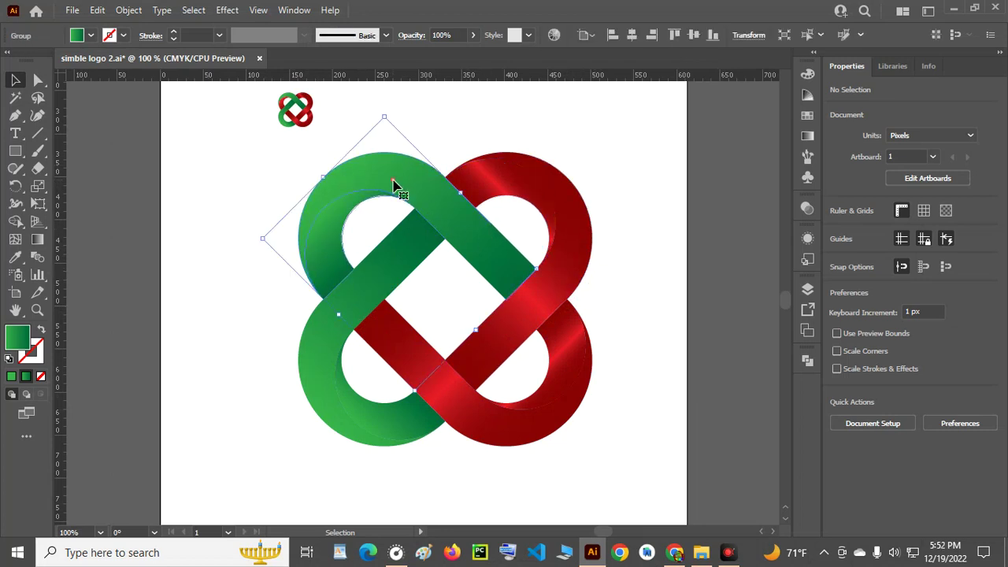
pyautogui.click(807, 135)
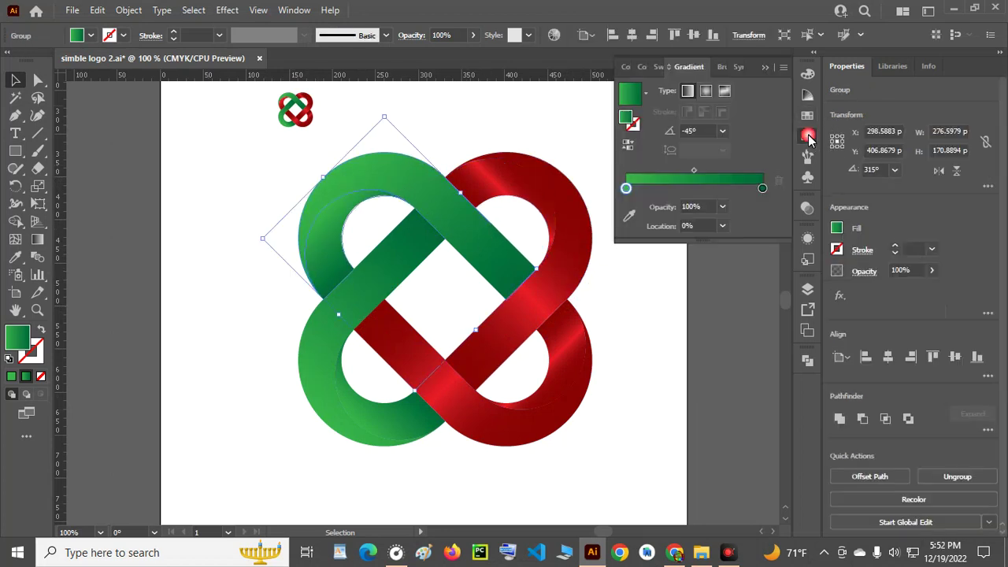
pyautogui.doubleClick(626, 189)
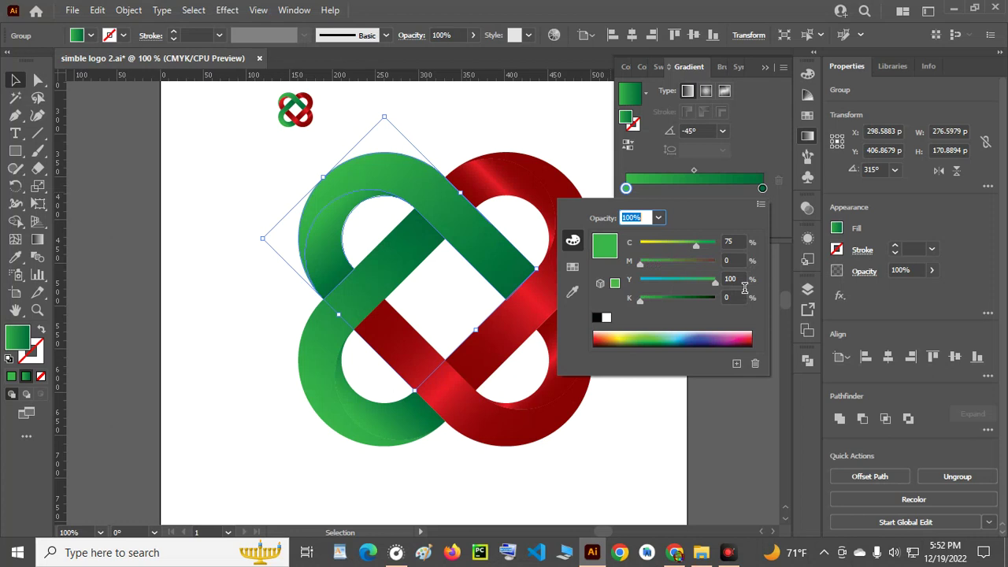
pyautogui.click(762, 189)
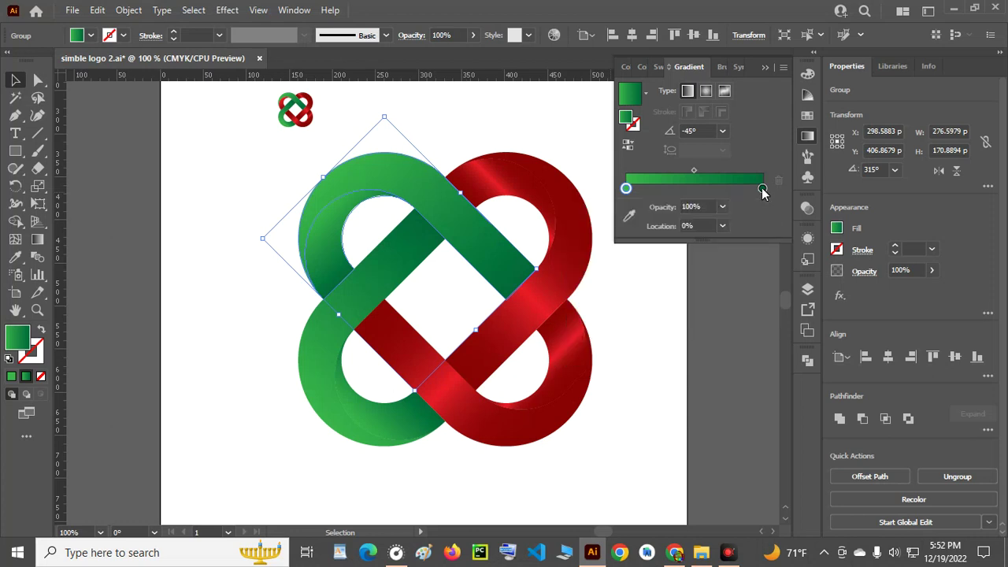
pyautogui.click(762, 188)
pyautogui.doubleClick(762, 190)
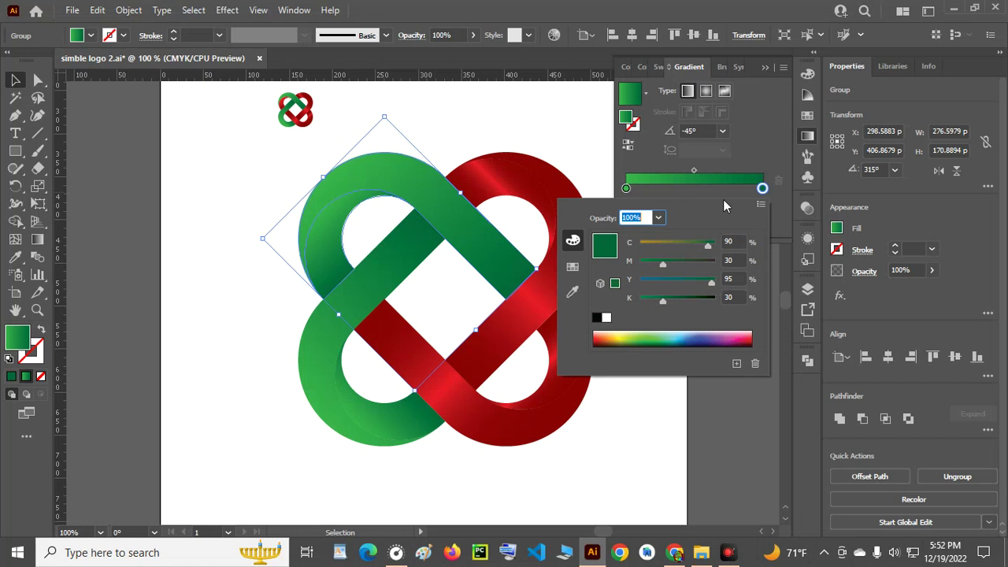
pyautogui.click(748, 135)
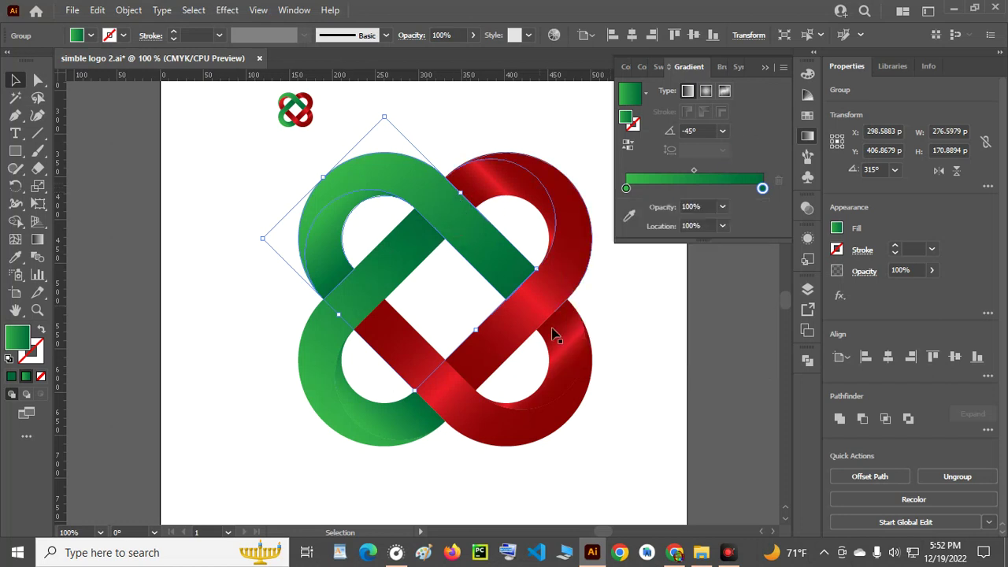
pyautogui.click(765, 67)
pyautogui.click(642, 269)
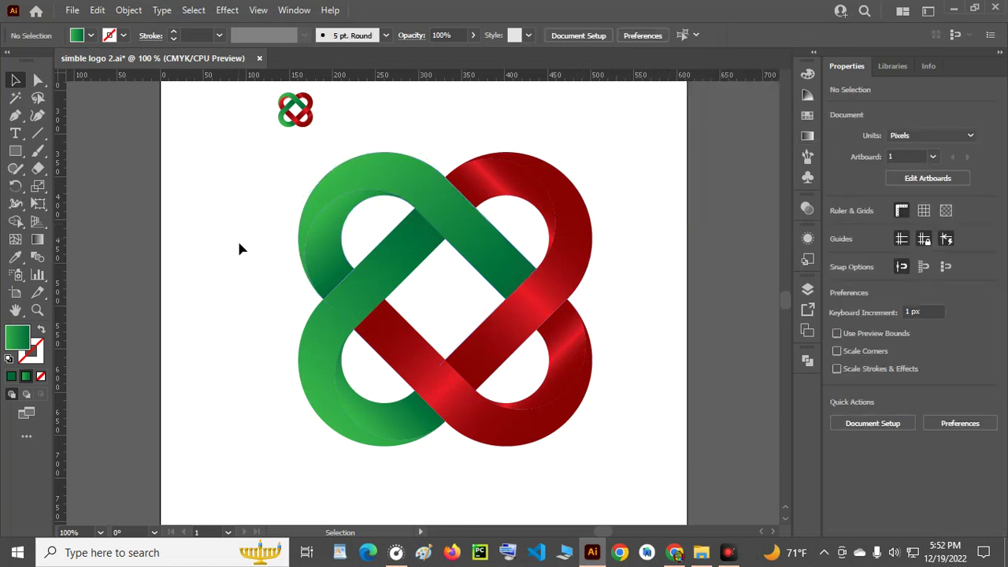